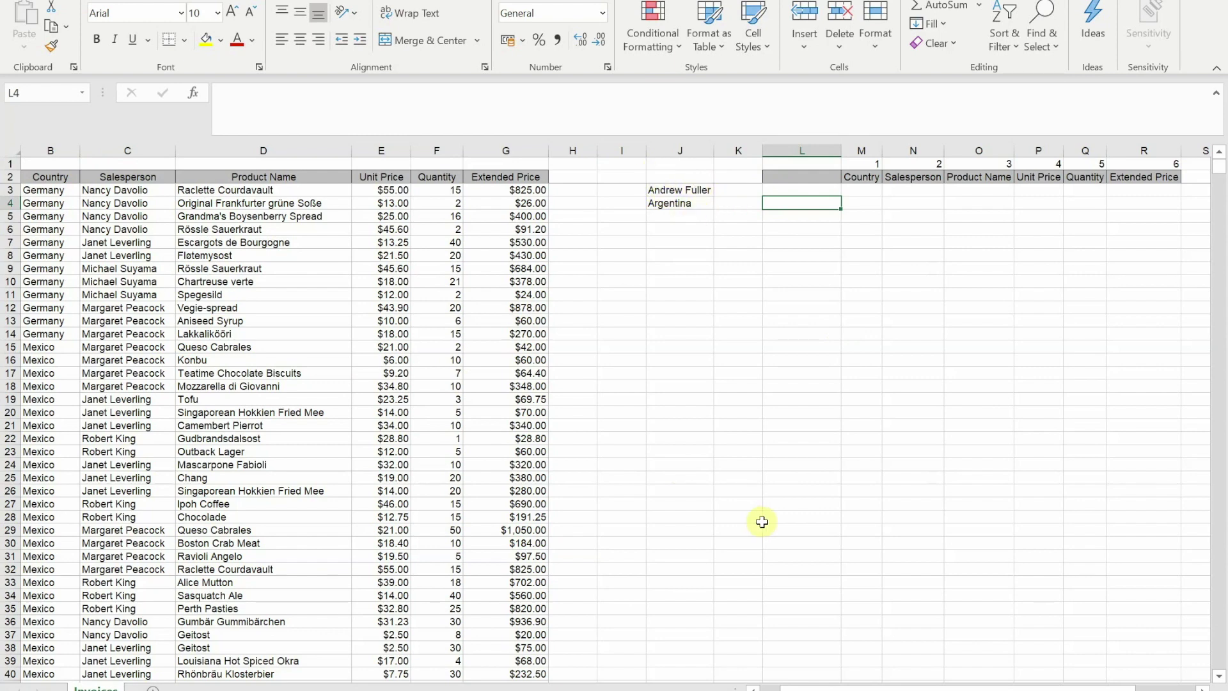
- Start a FILTER formula in L4 and set its Array argument to B3:G2157
type("=fil")
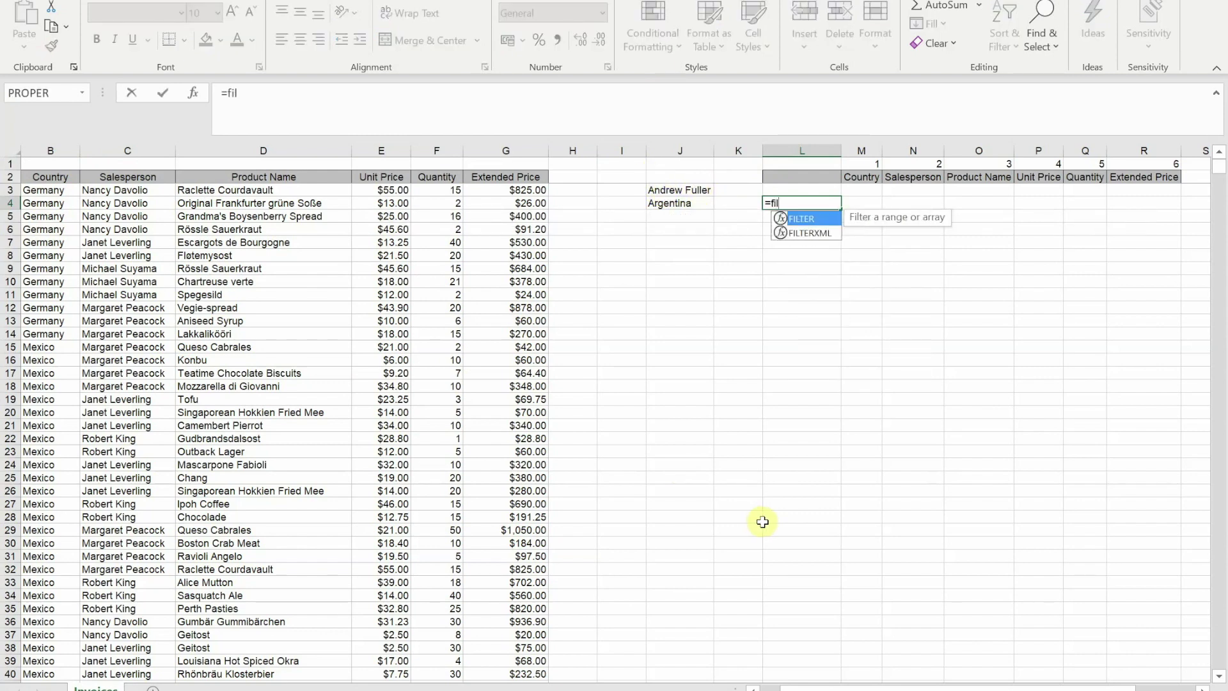
key("Tab")
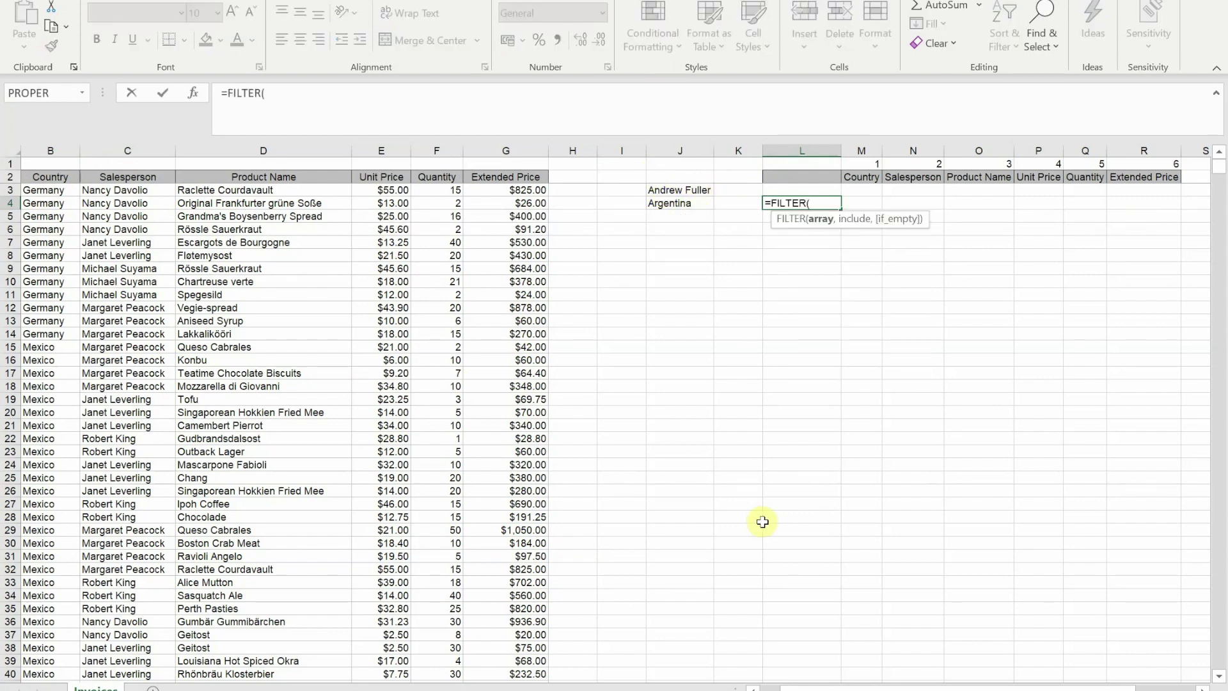
left_click(193, 92)
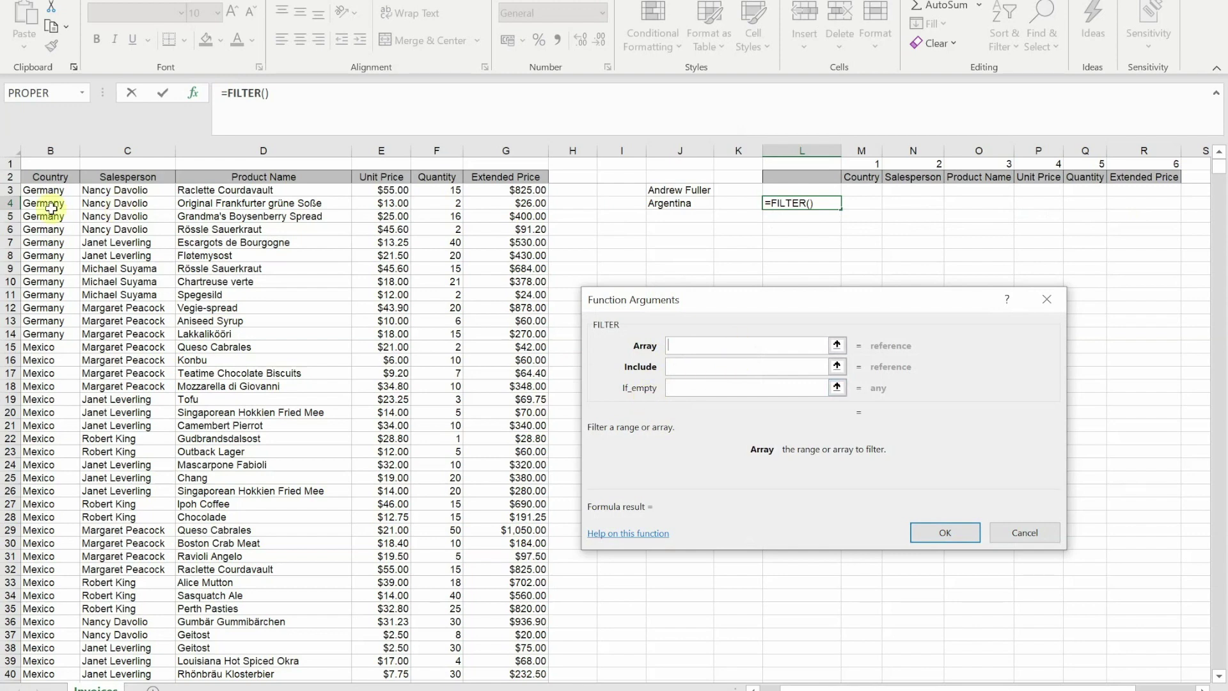
left_click(43, 191)
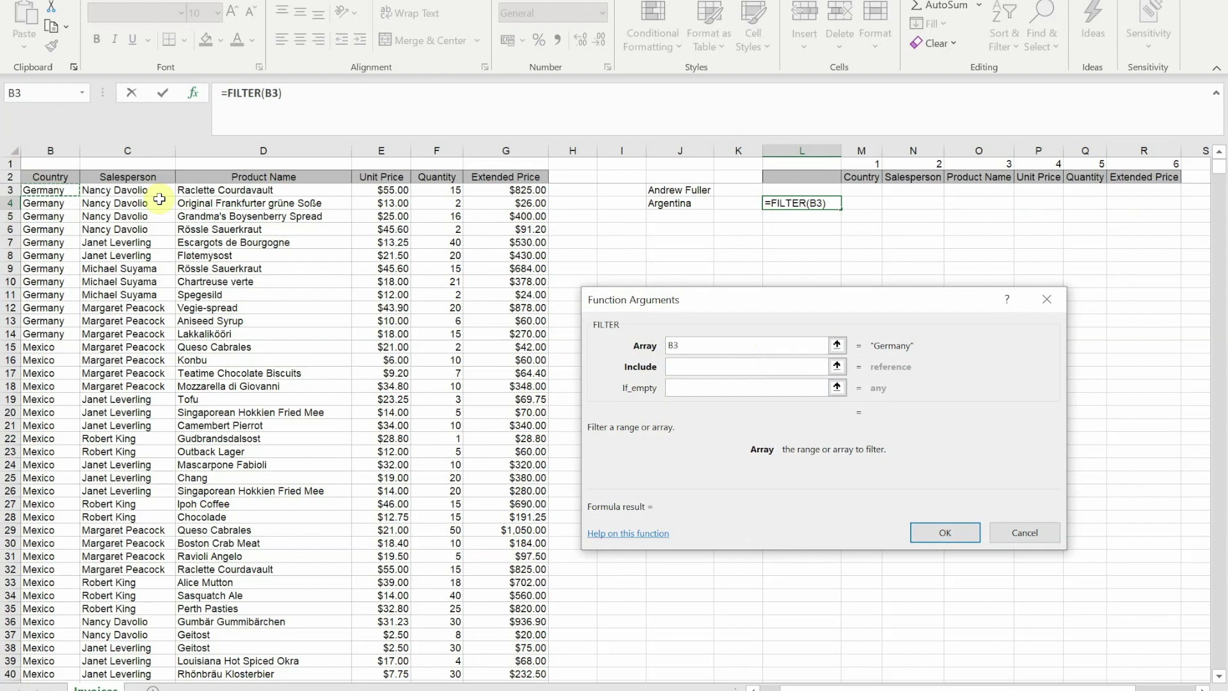
key("ctrl+shift+Right")
key("ctrl+shift+Down")
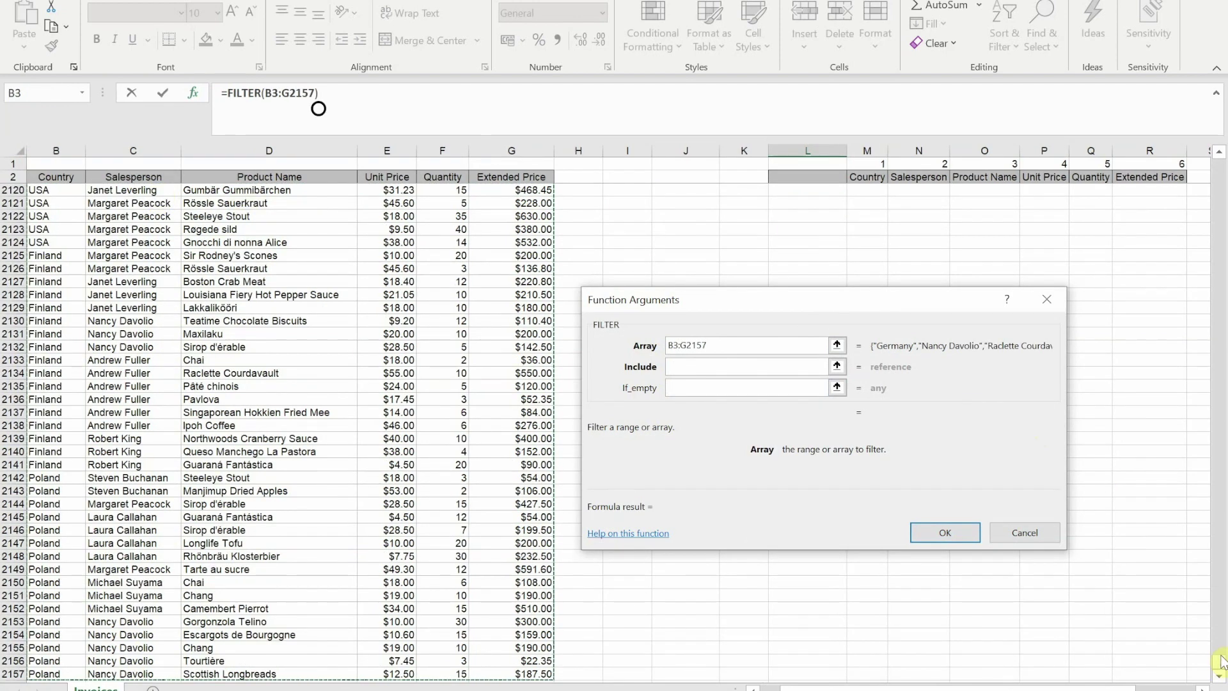
left_click_drag(1222, 652, 1198, 151)
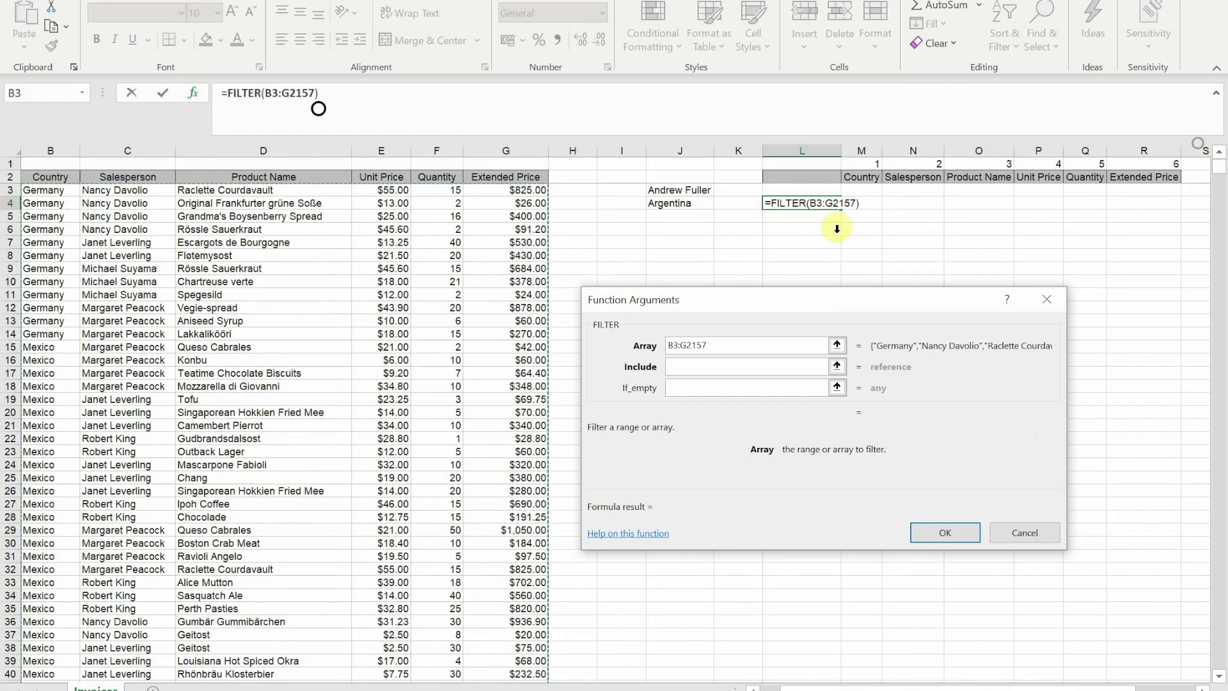
- Set the FILTER Include condition to C3:C2157=J3 and confirm the formula
left_click(682, 368)
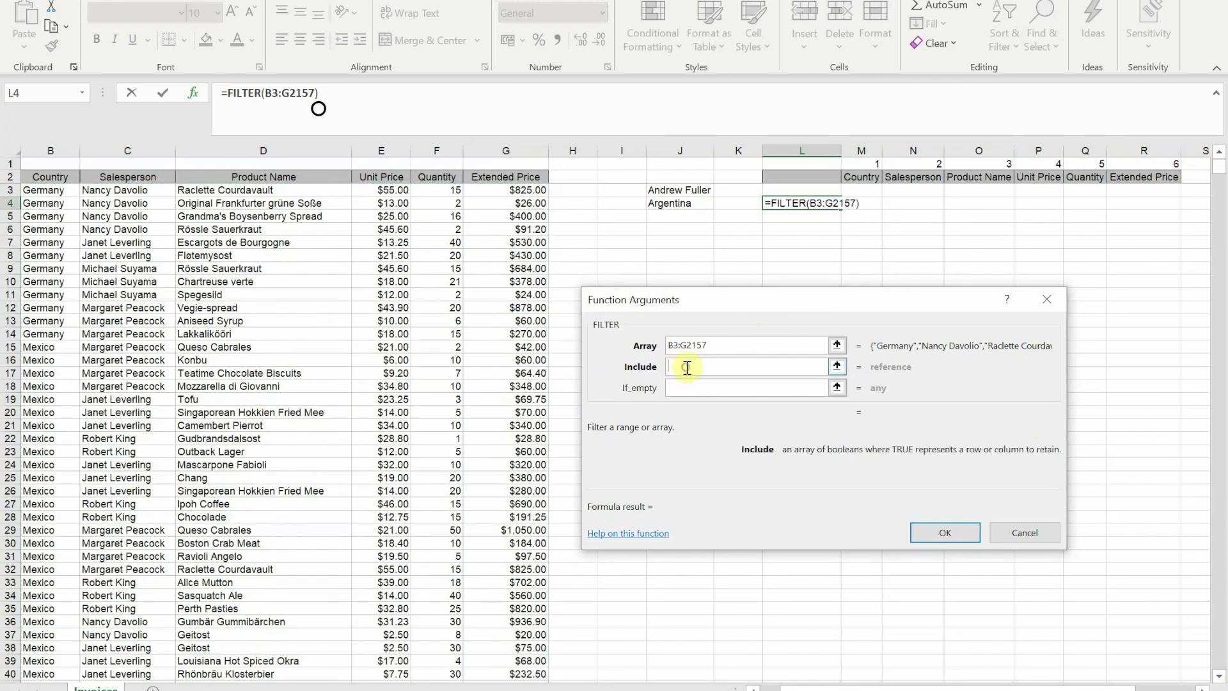
left_click(142, 190)
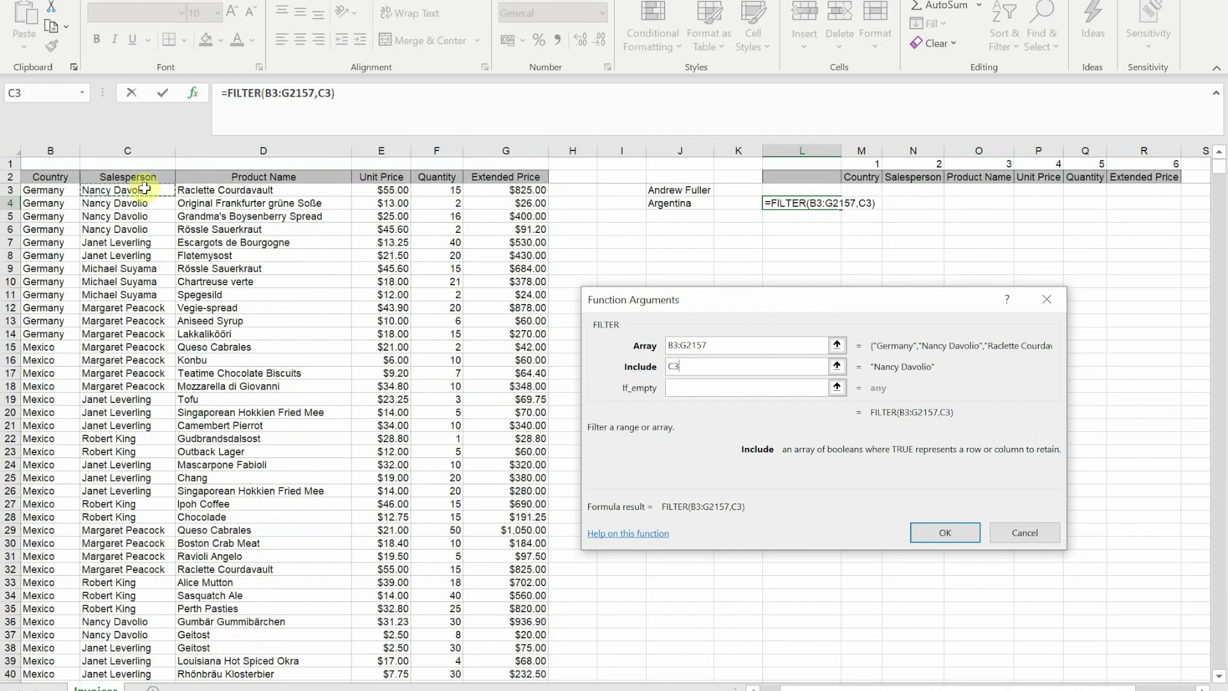
key("ctrl+shift+Down")
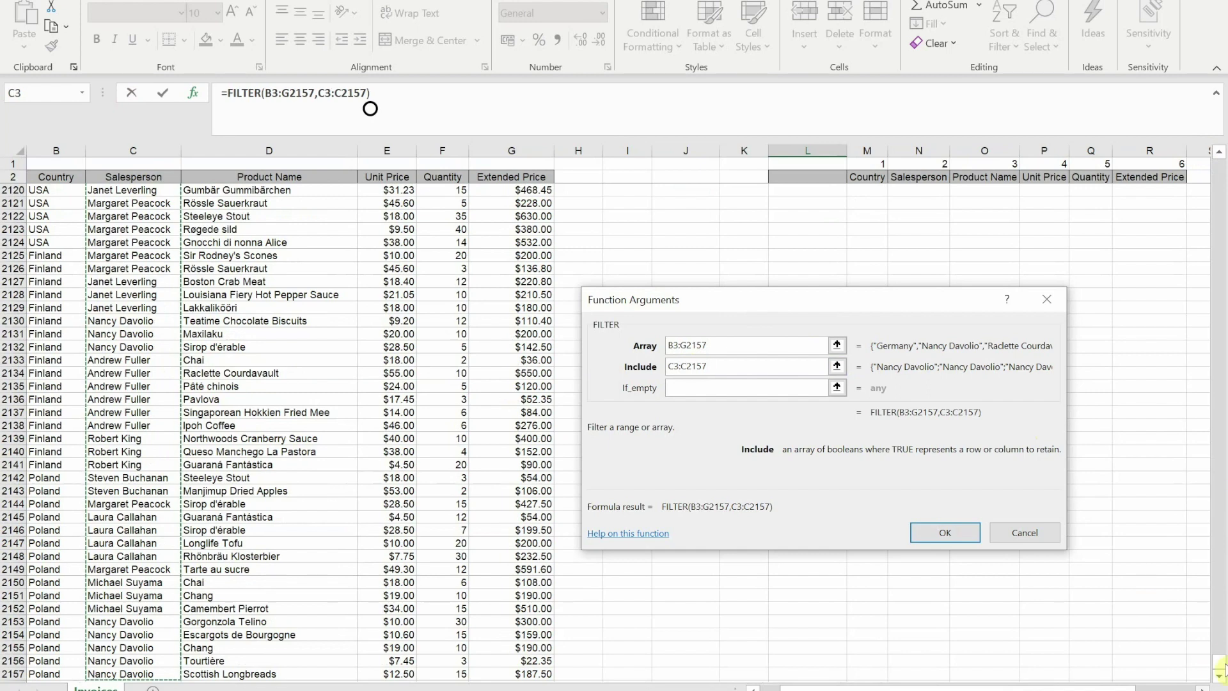
type("=")
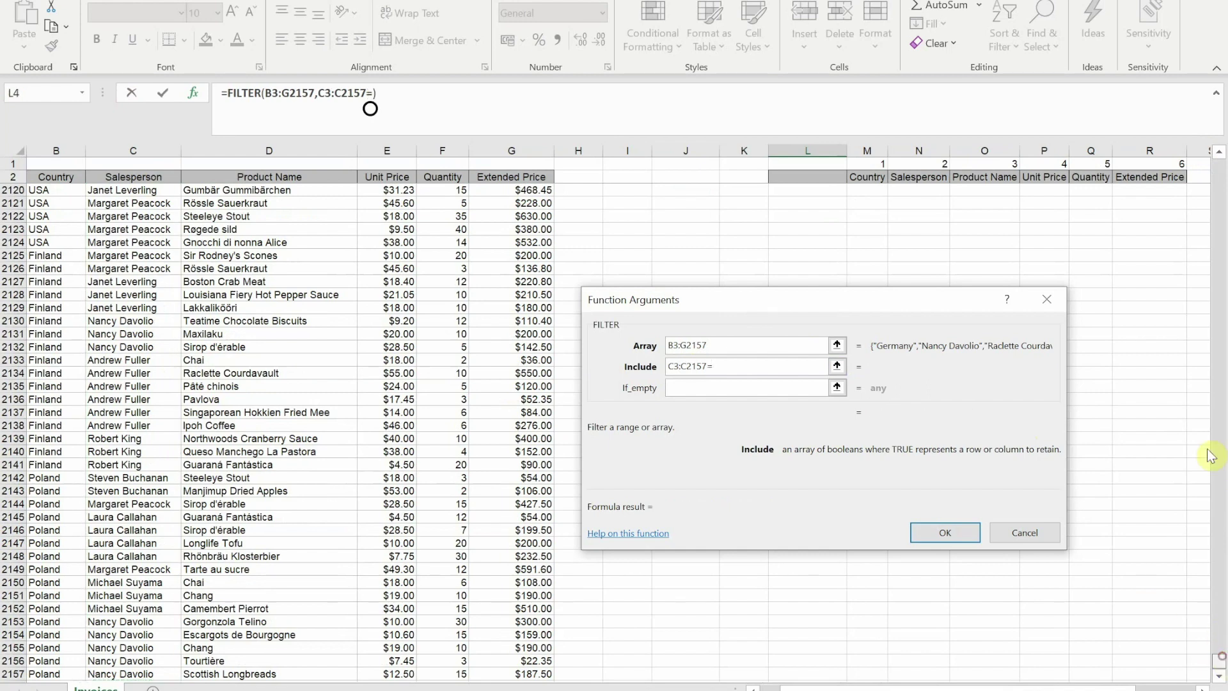
left_click_drag(1219, 659, 1200, 152)
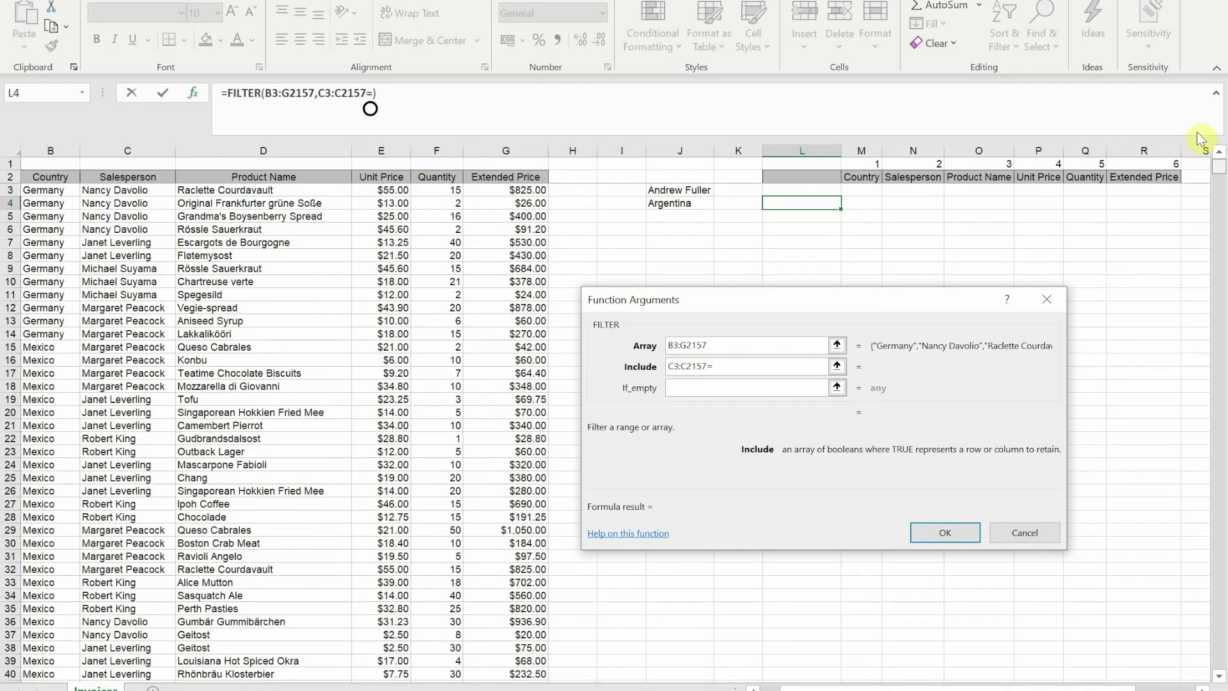
left_click(675, 190)
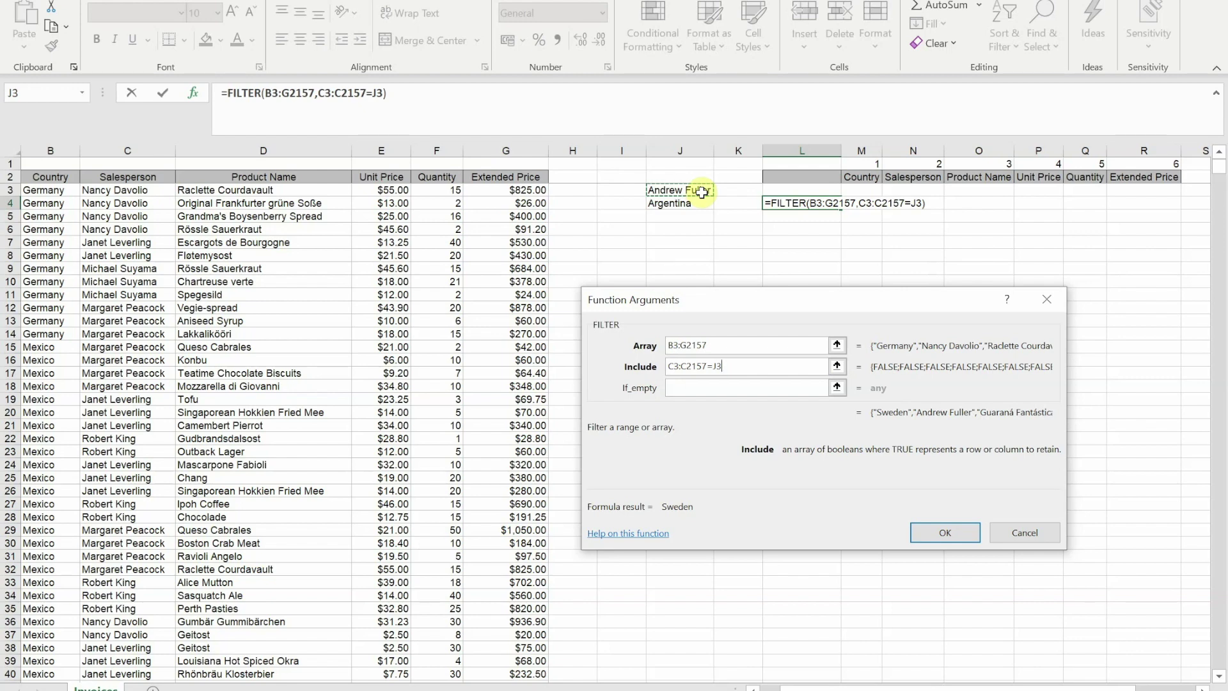
left_click(955, 531)
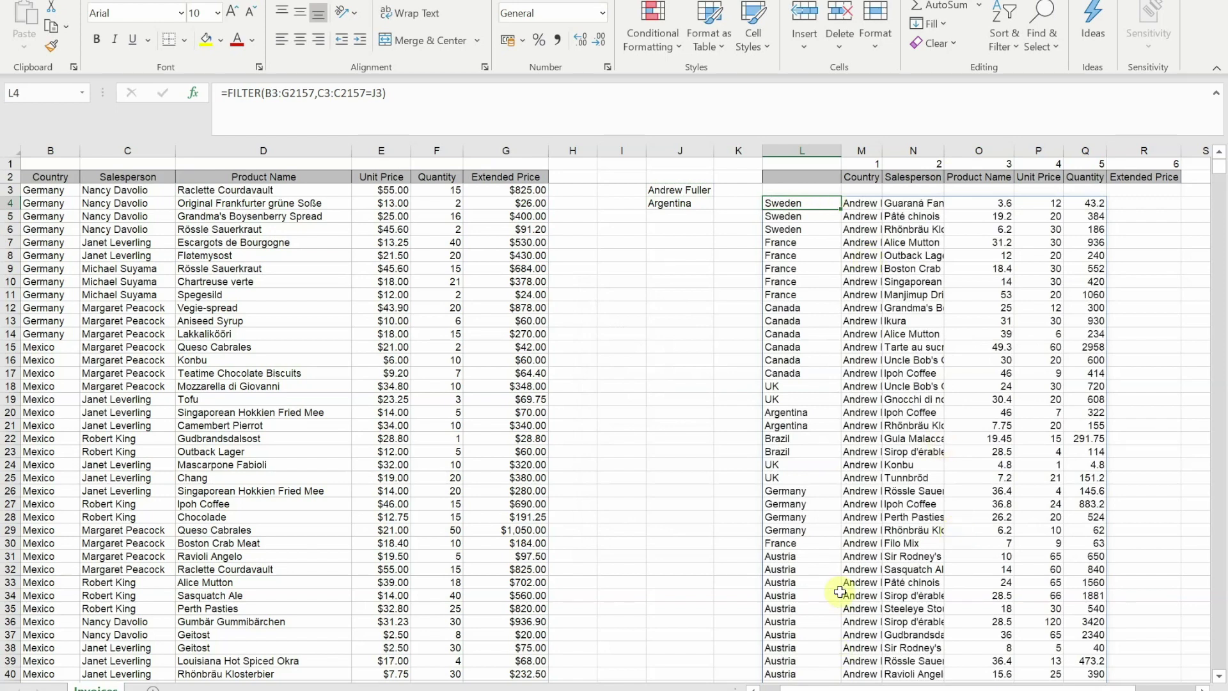
- Enter an unmatched salesperson name in J3 to see #CALC!, then undo it
left_click(662, 189)
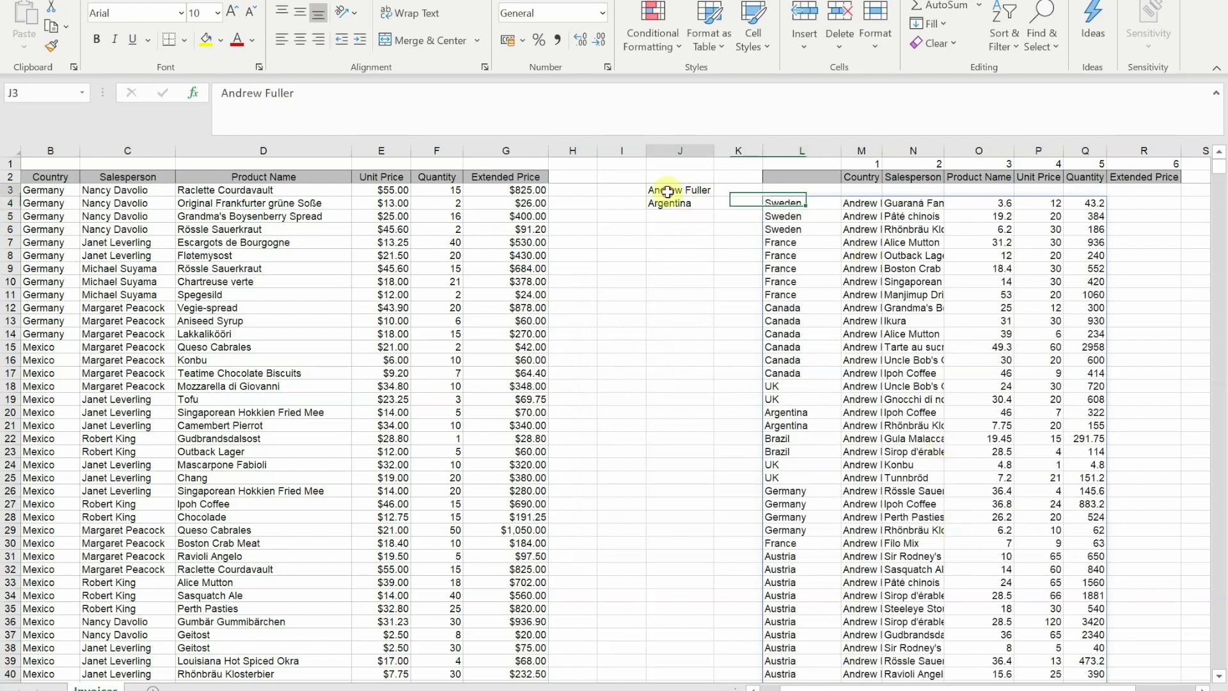
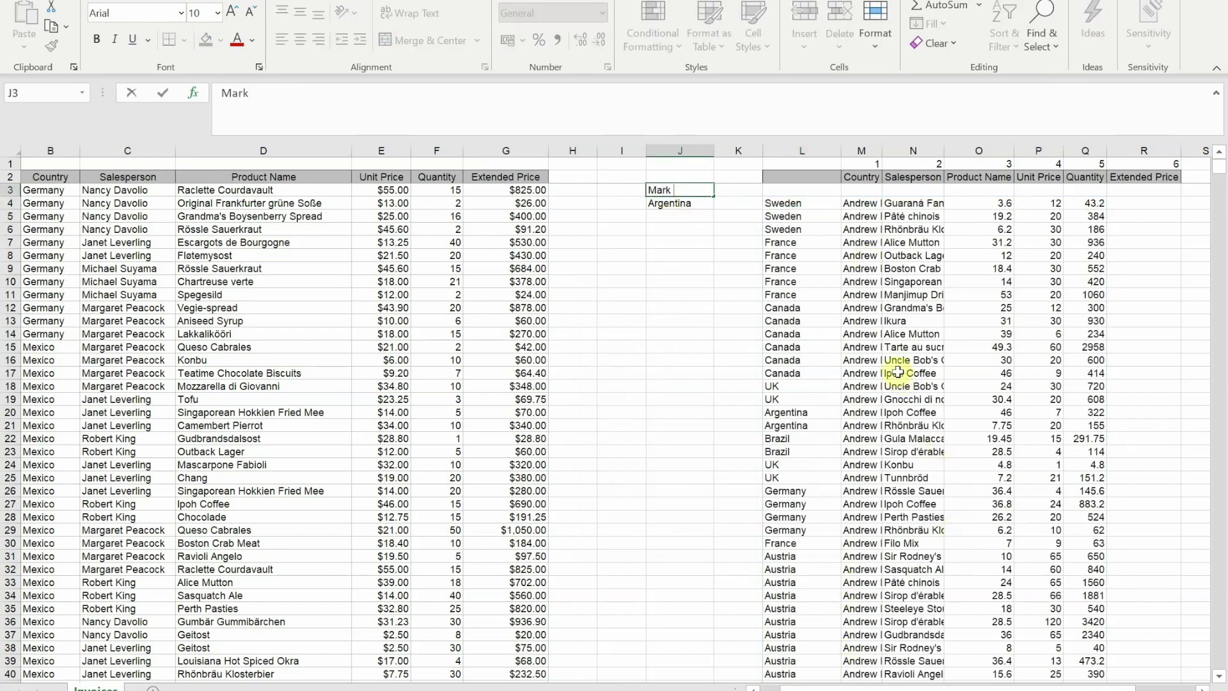
key("Return")
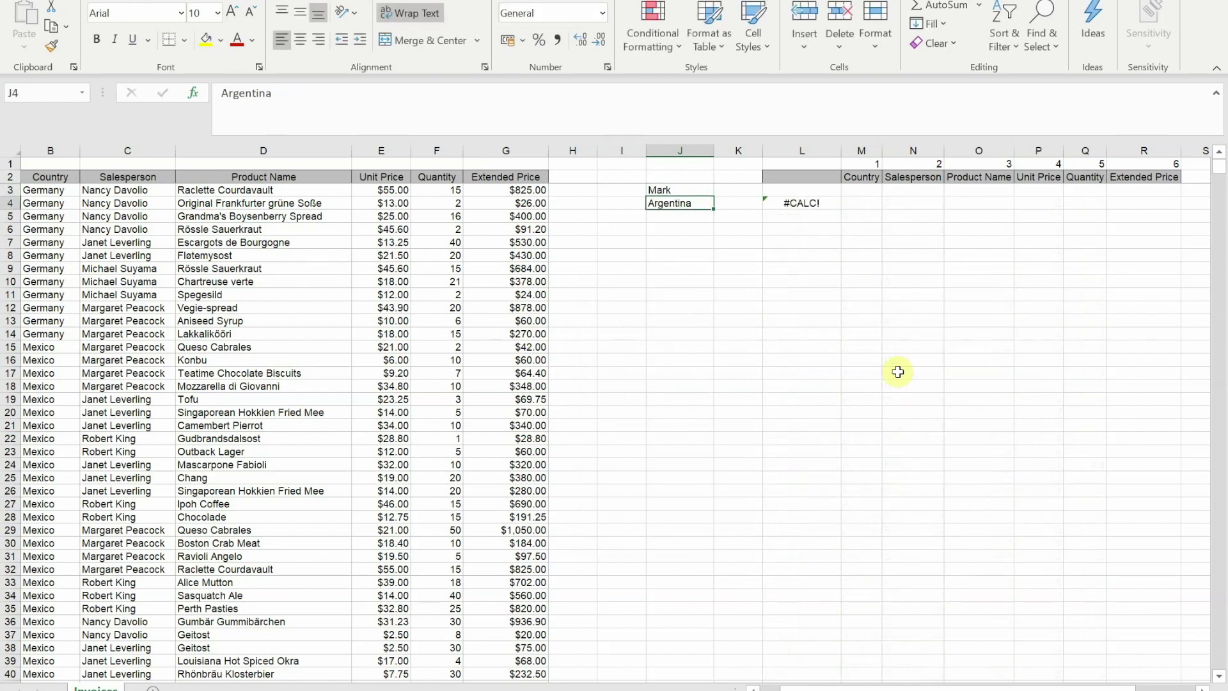
key("ctrl+z")
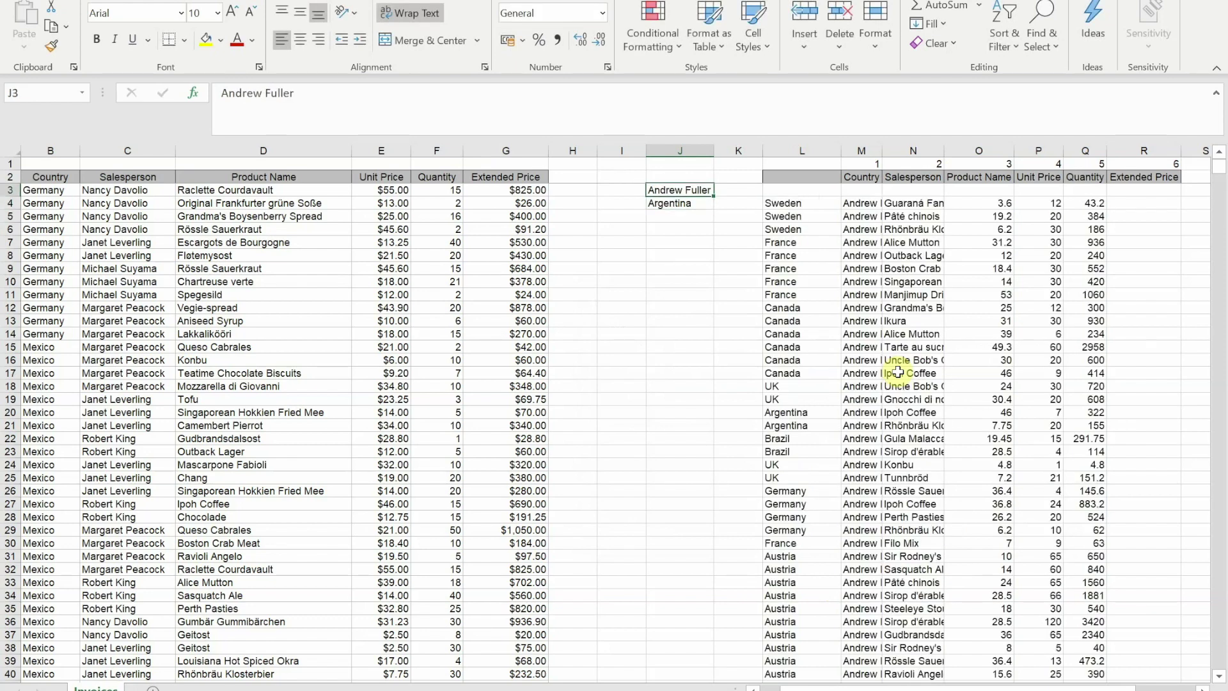
left_click(788, 203)
- Set the FILTER If_empty argument to "No Records Found"
left_click(193, 92)
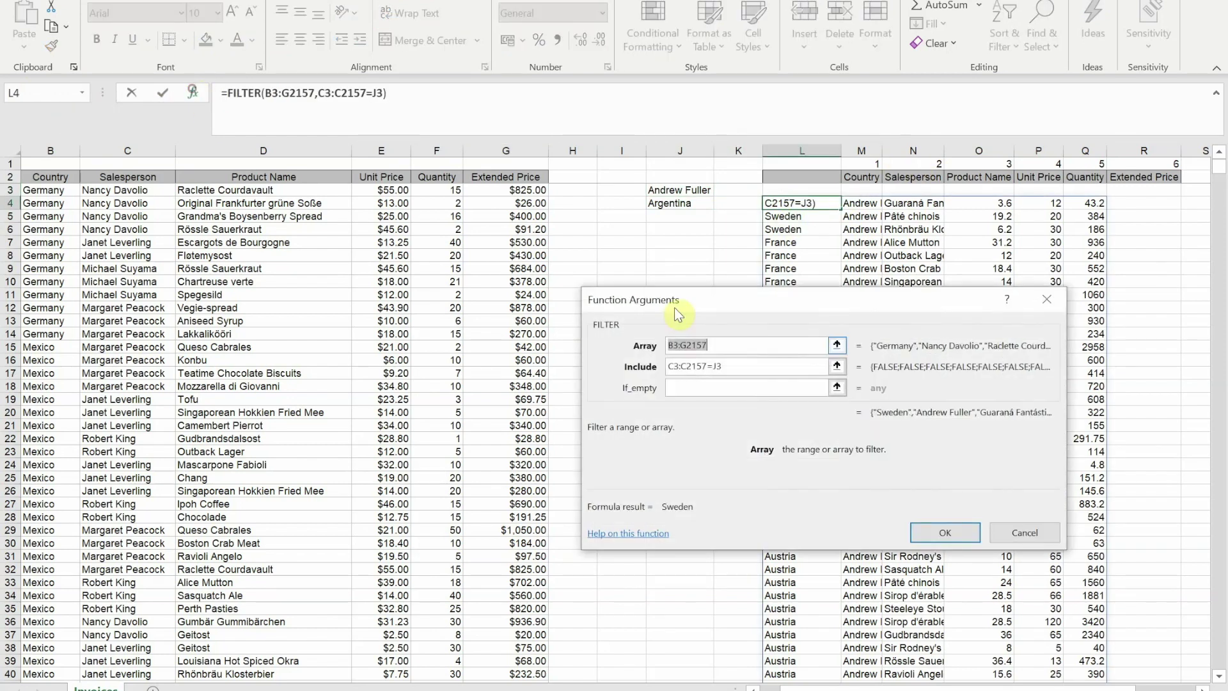
left_click(689, 387)
type("No ")
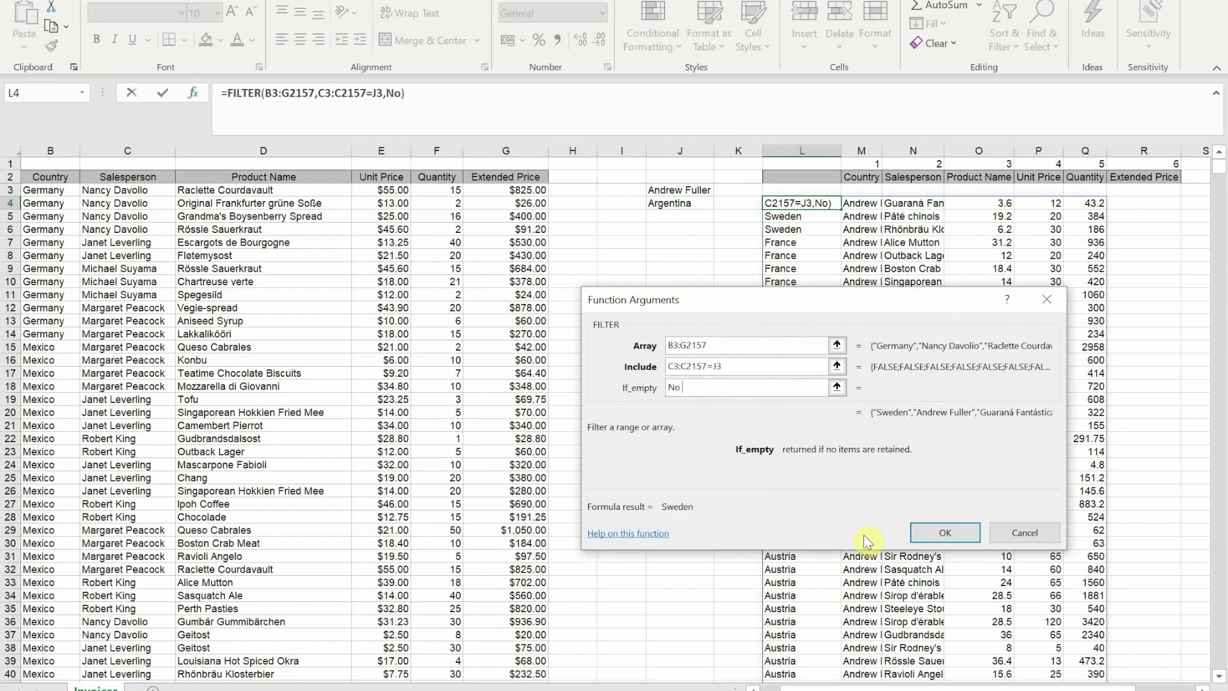
type("Records Found")
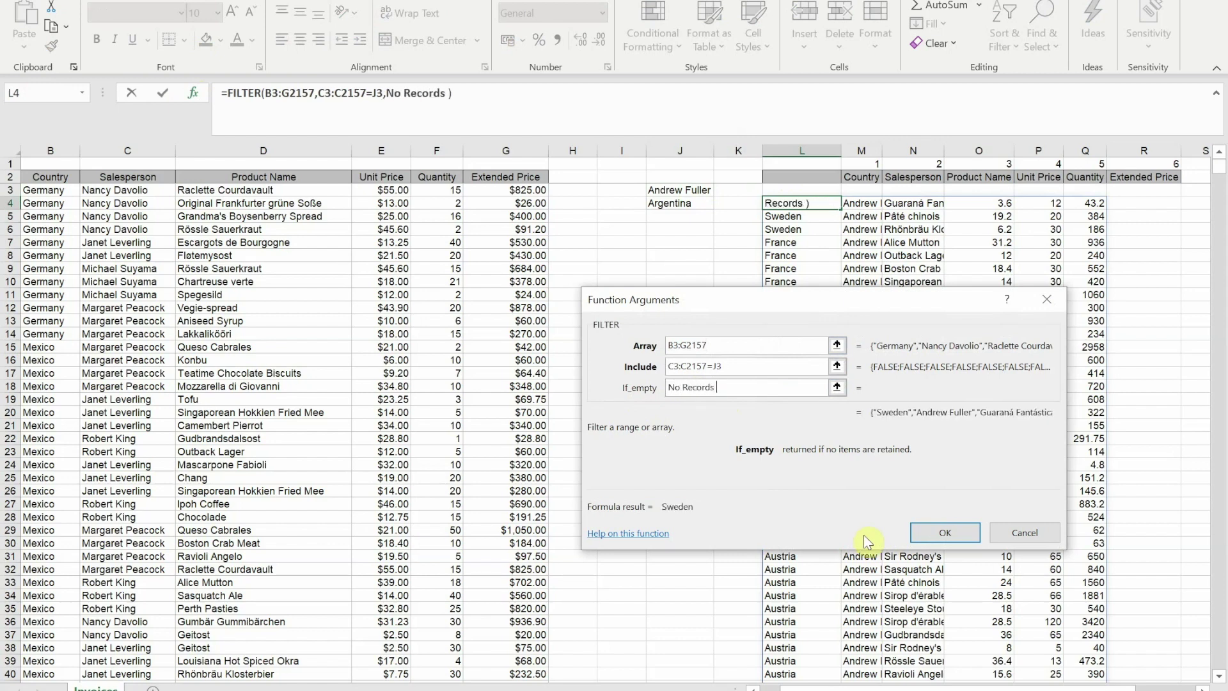
left_click(928, 534)
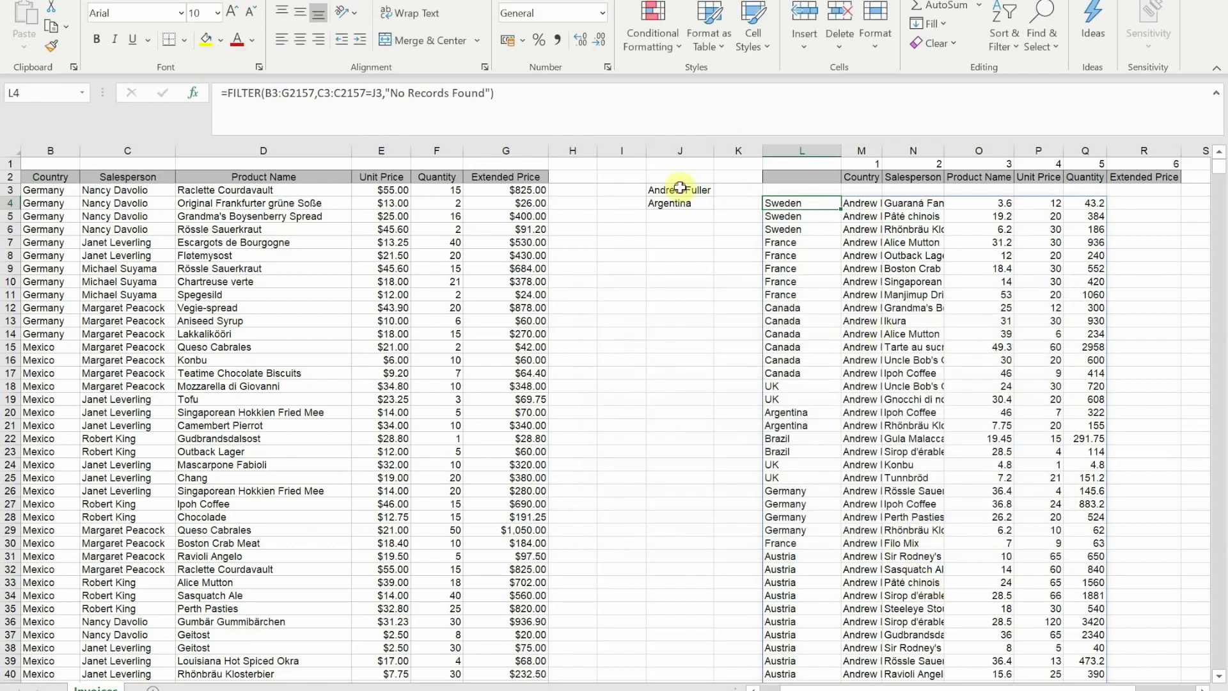
- Test an unmatched name in J3 to show the fallback message, then undo it
left_click(680, 188)
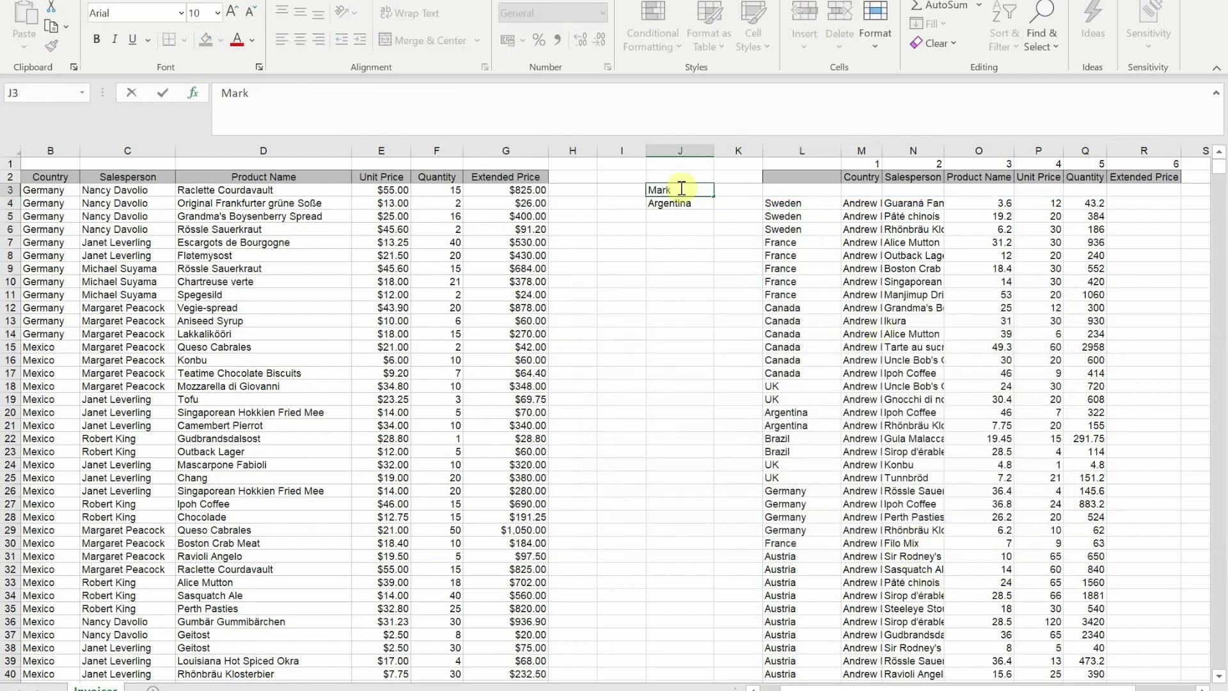
key("Return")
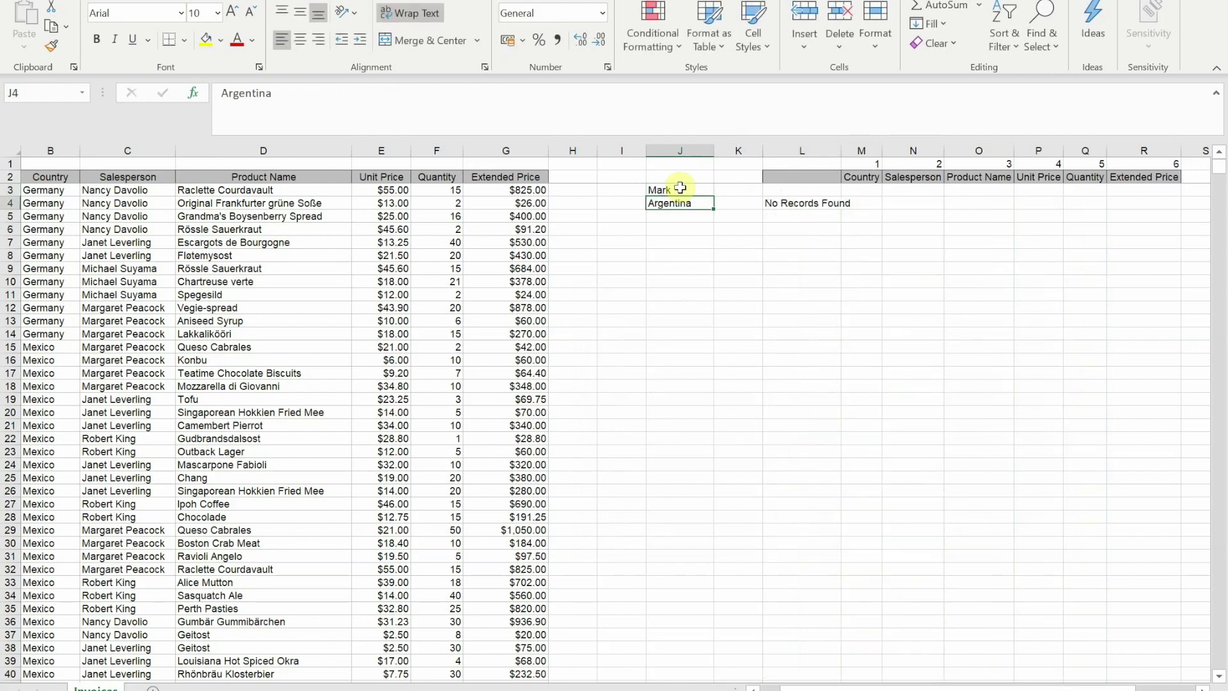
key("ctrl+z")
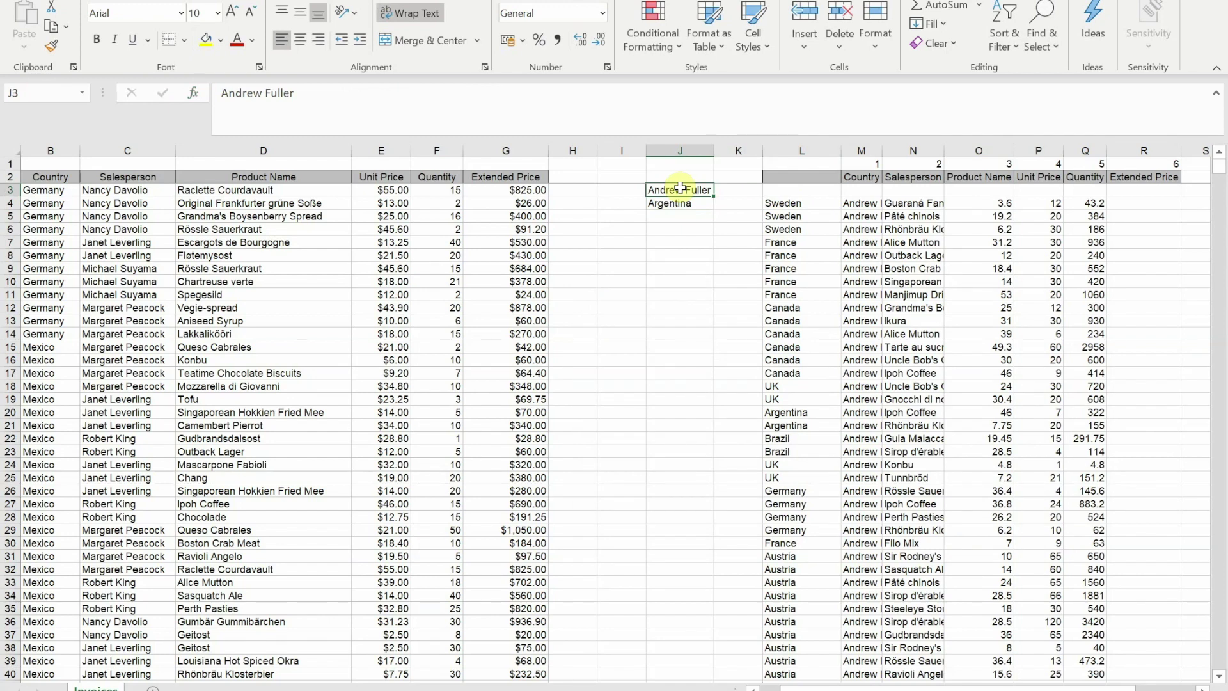
- Review the Argentina country criterion in J4 and the FILTER formula in L4
left_click(687, 203)
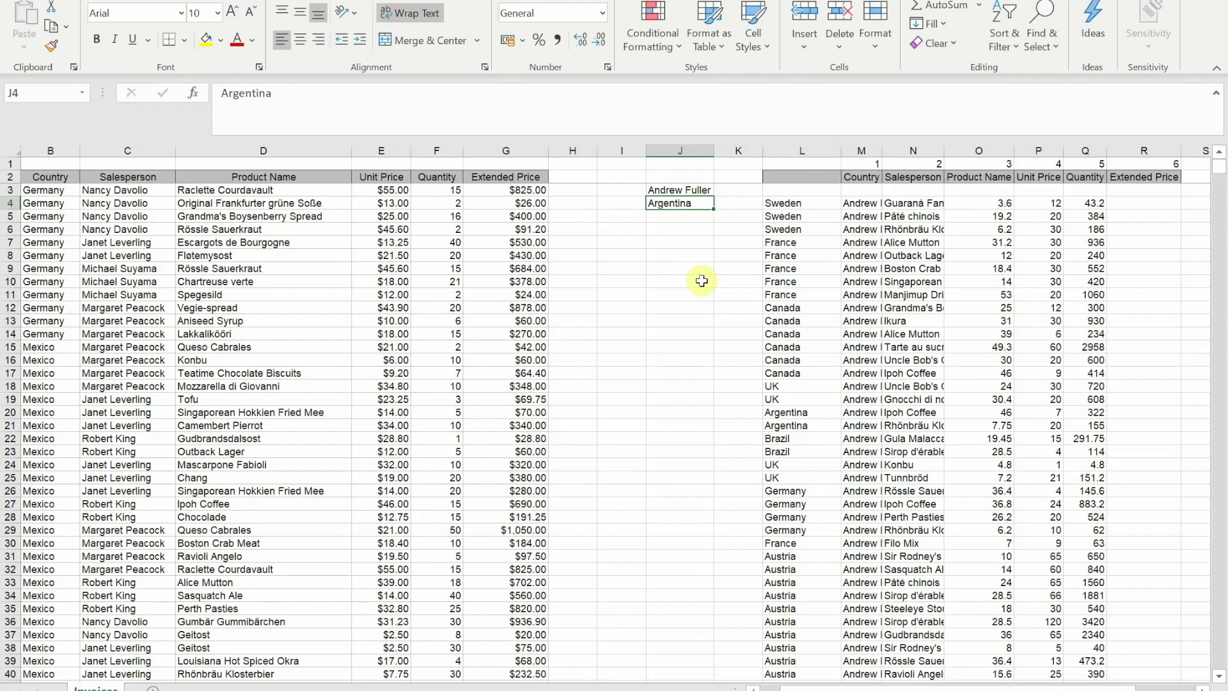
left_click(795, 202)
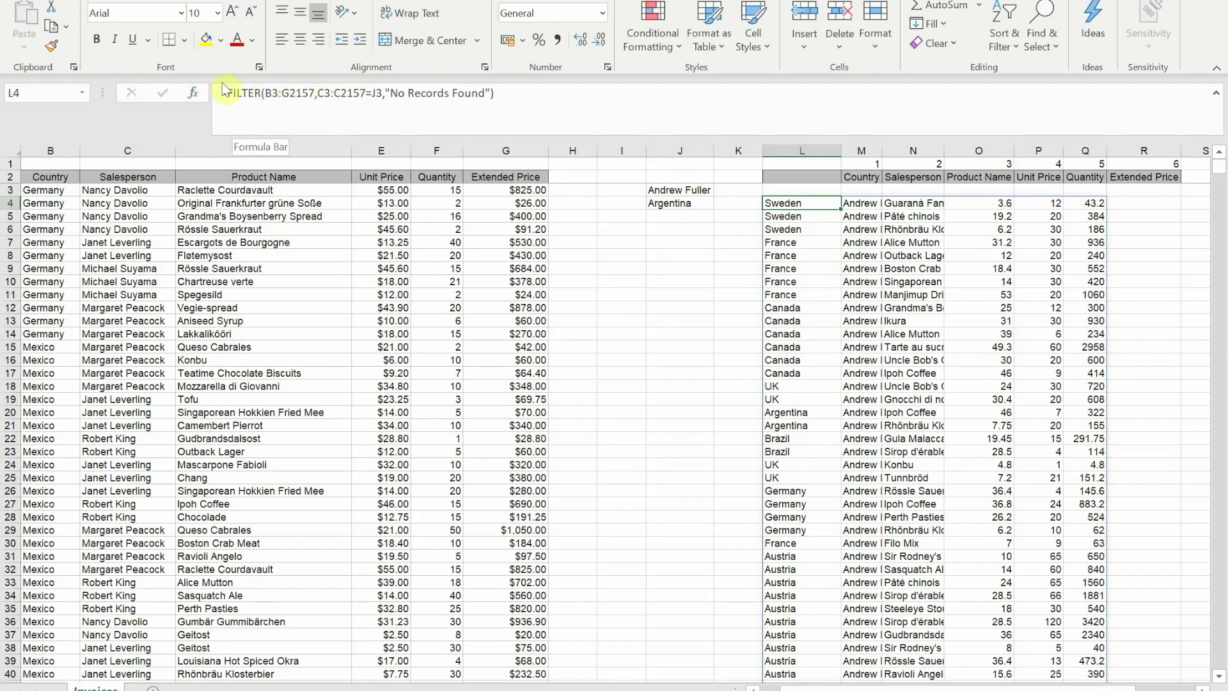
- Multiply the salesperson test by (B3:B2157=J4) in L4's FILTER include argument
left_click(326, 93)
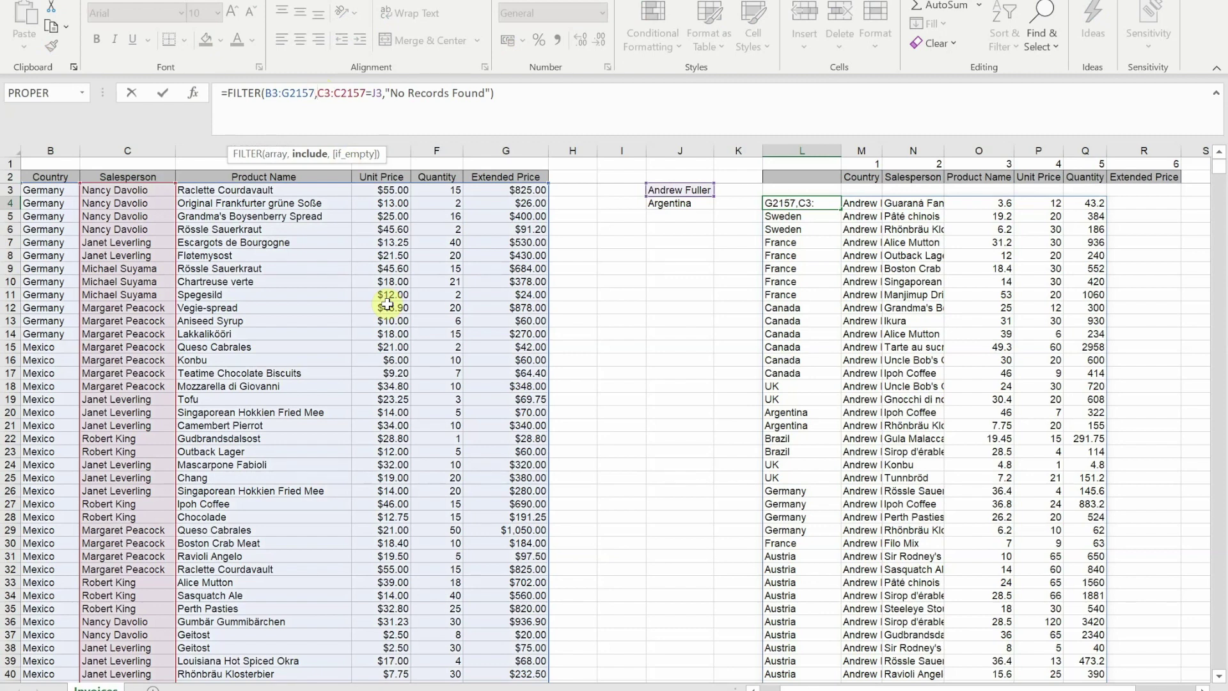
type("(")
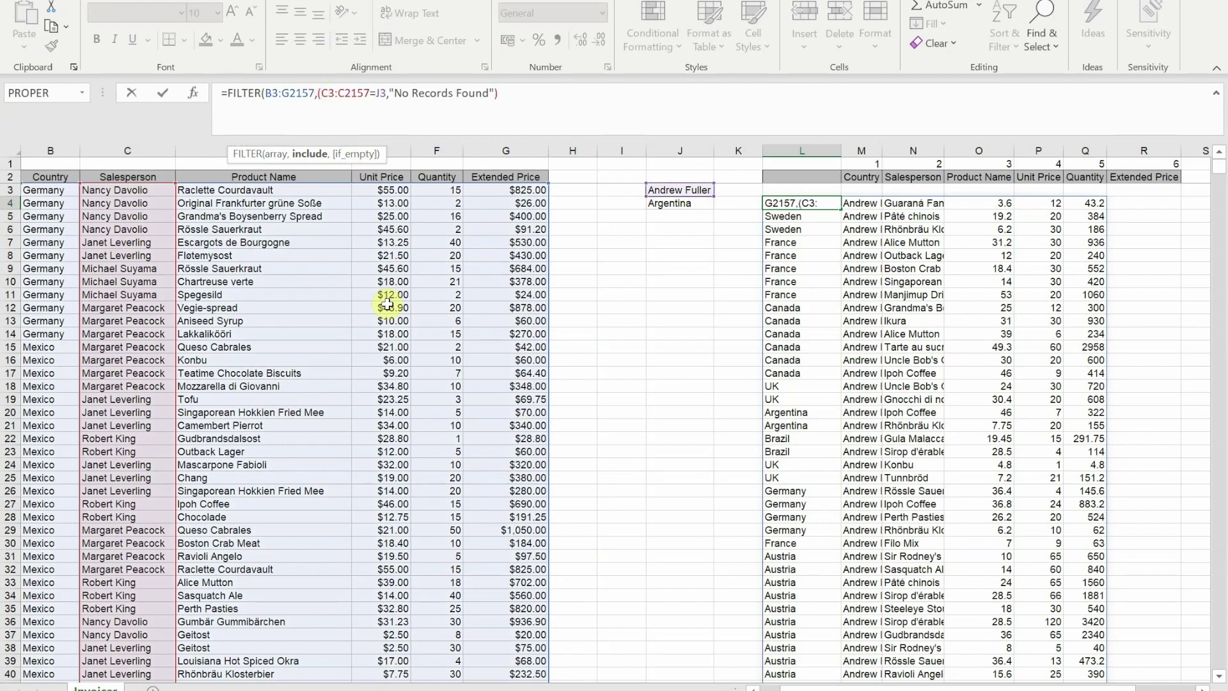
key("Right")
key("Right")
key("Right")
key("Right")
key("Right")
key("Right")
key("Right")
key("Right")
key("Right")
key("Right")
key("Right")
type(")")
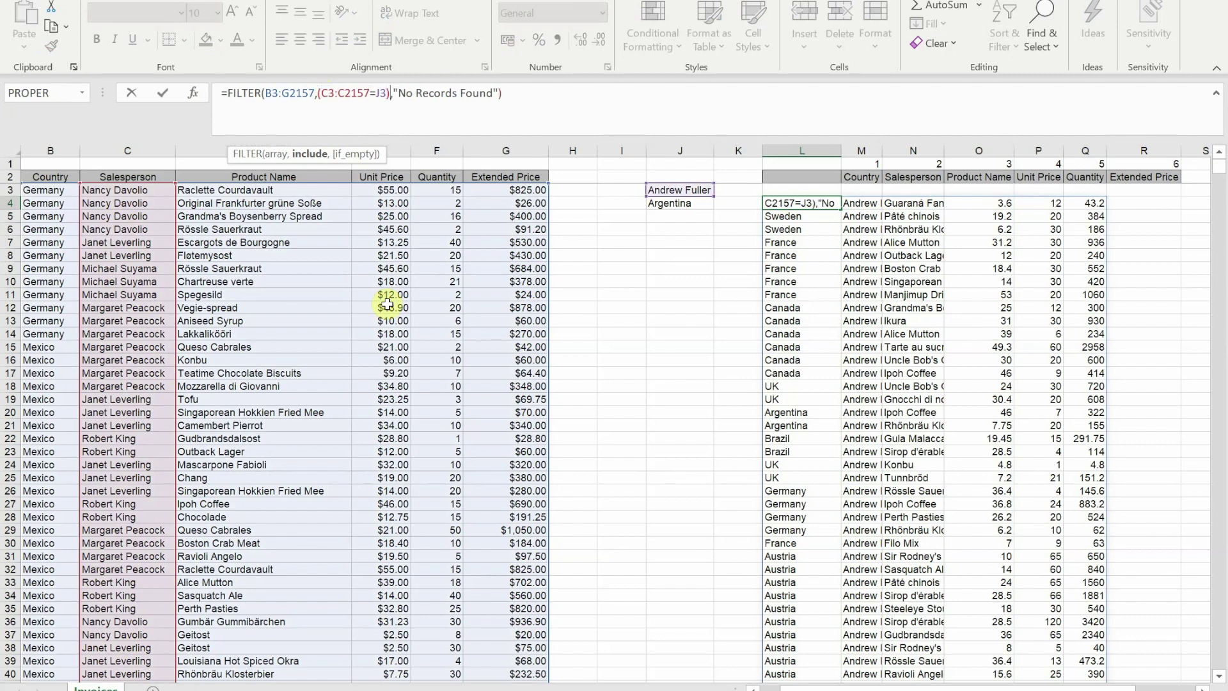
type("*")
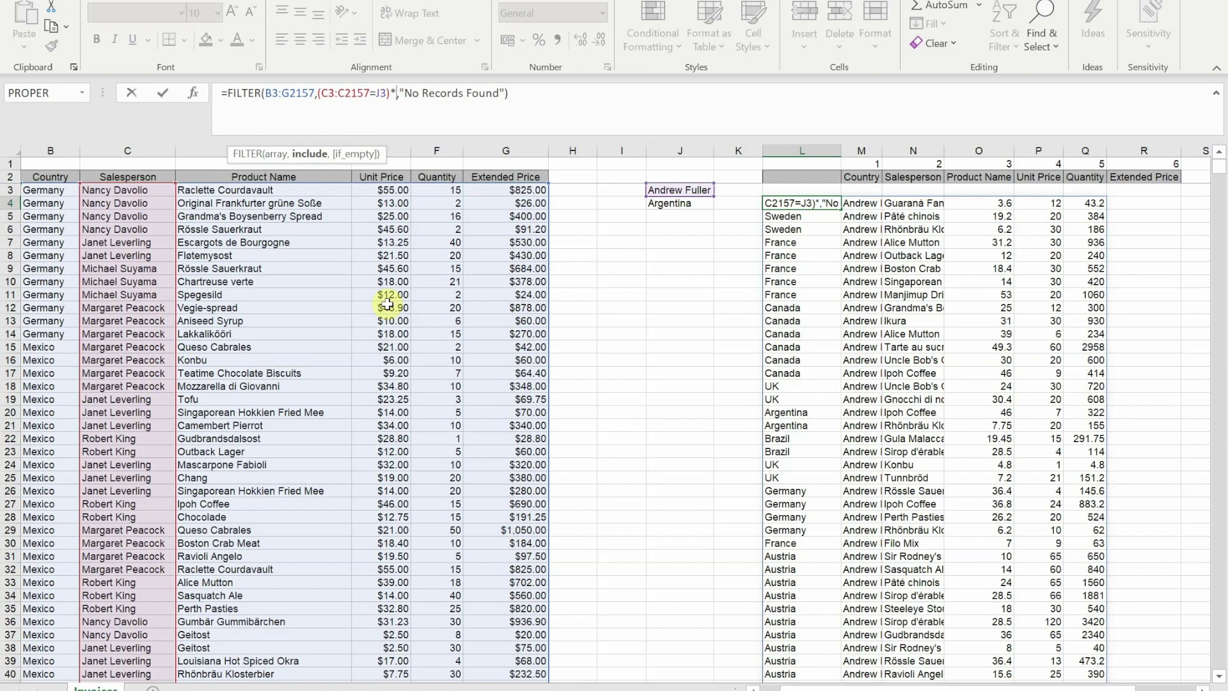
type("(")
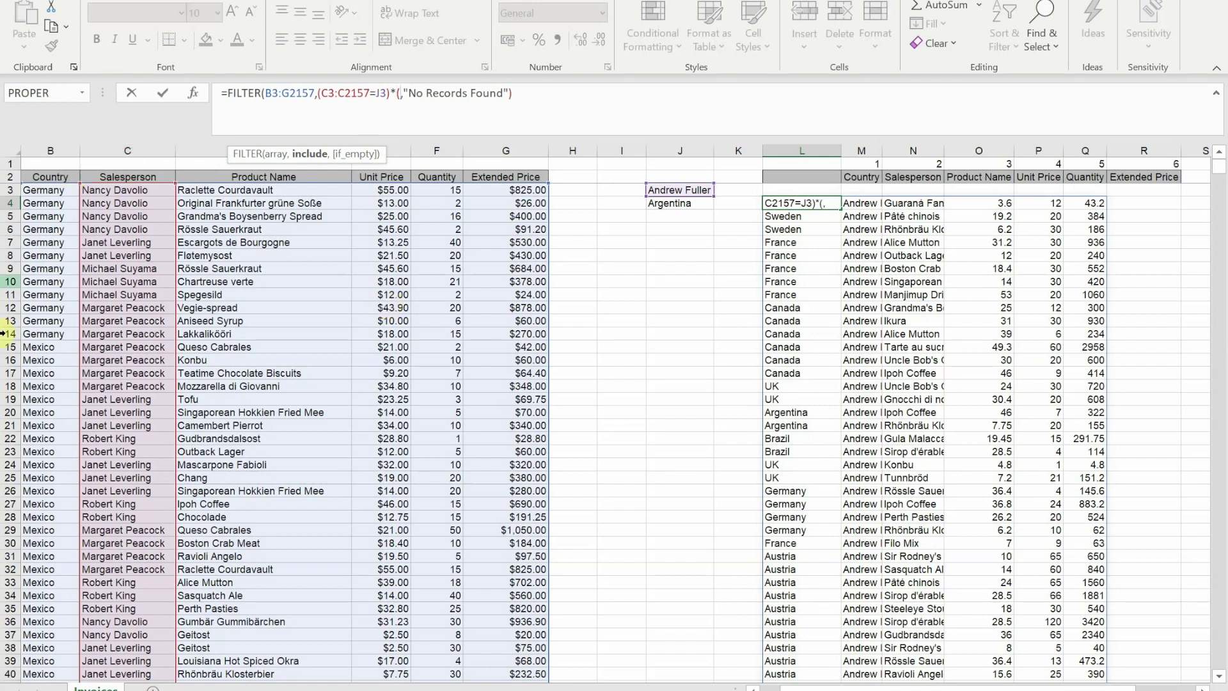
left_click(39, 191)
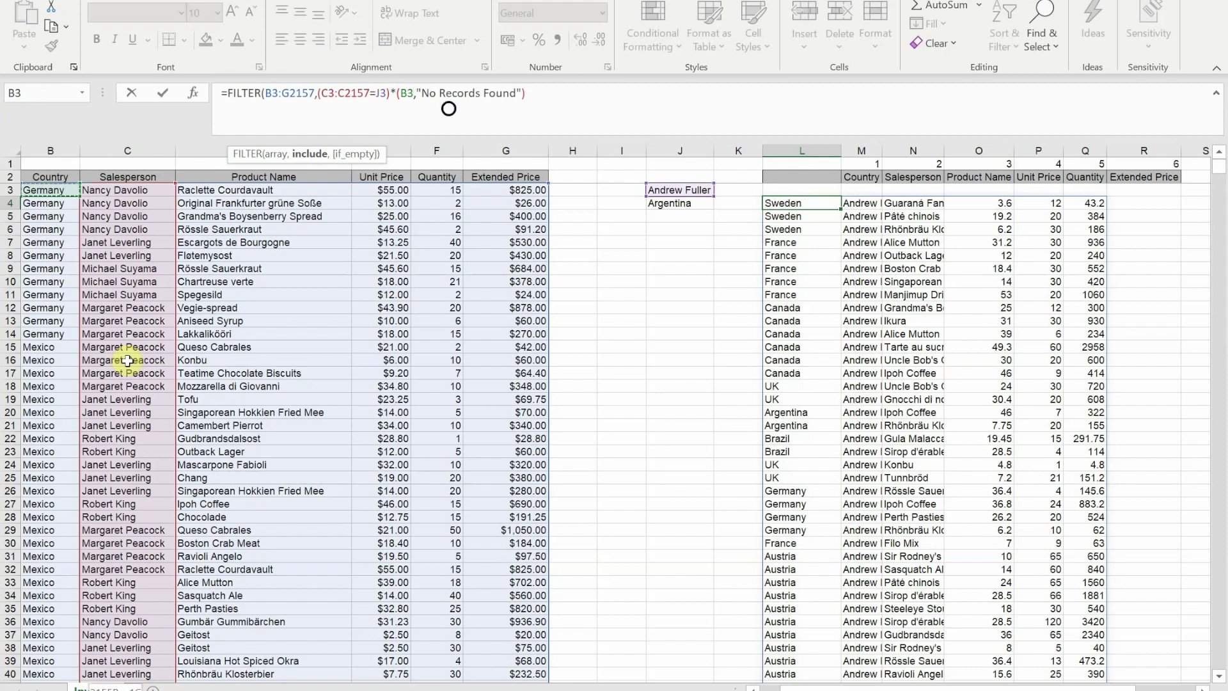
key("ctrl+shift+Down")
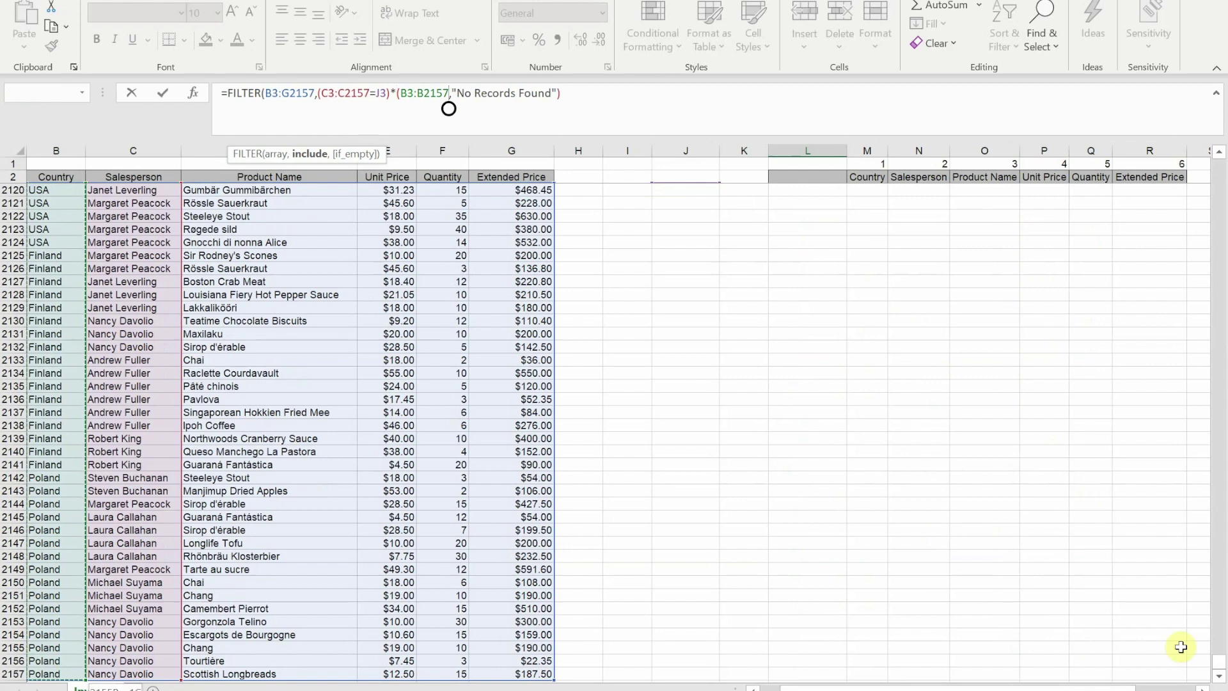
left_click_drag(1222, 668, 1221, 152)
type("=")
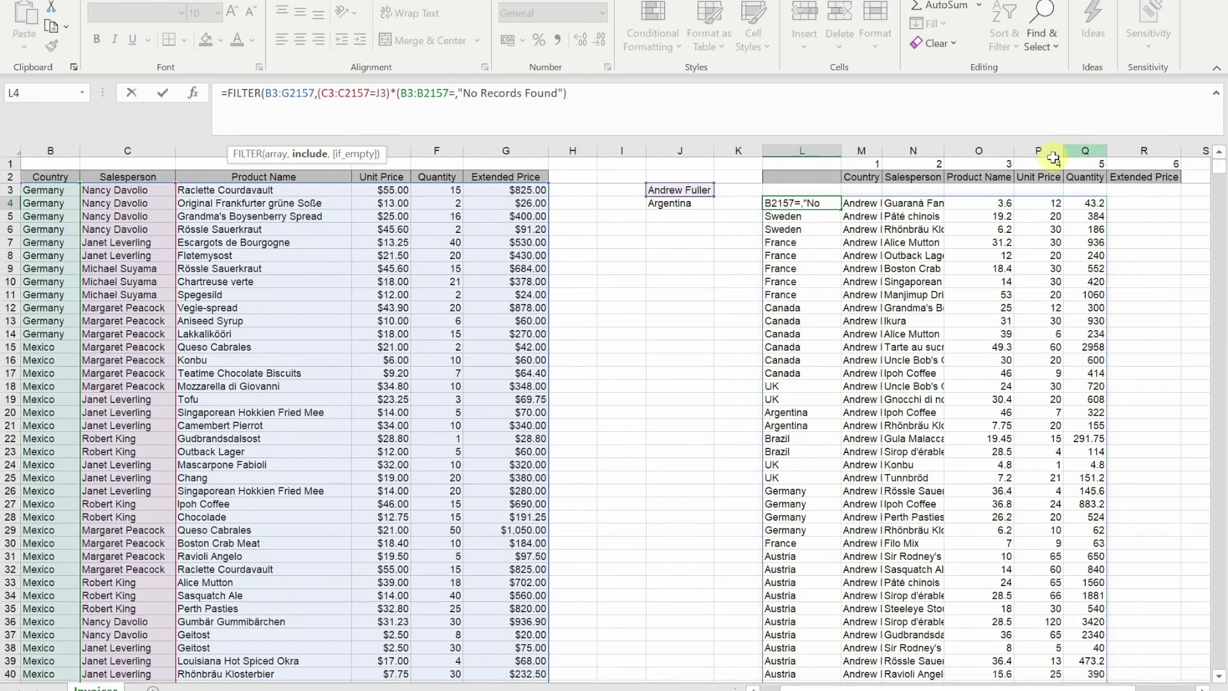
left_click(675, 205)
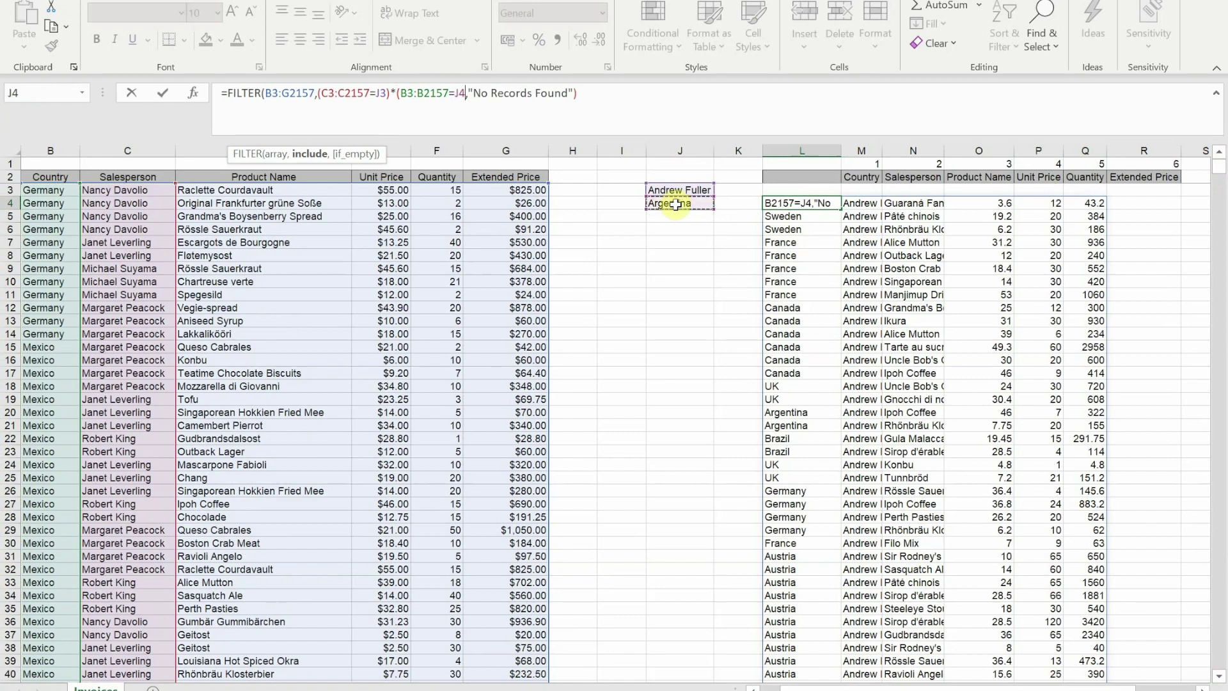
type(")")
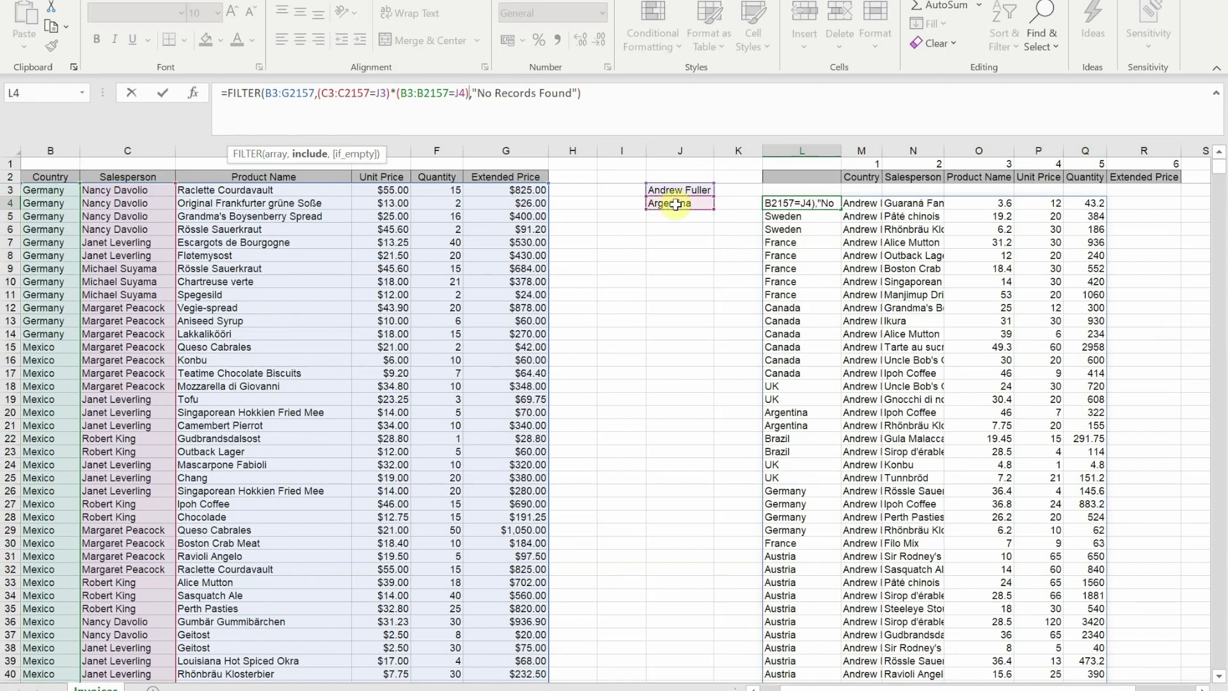
key("Return")
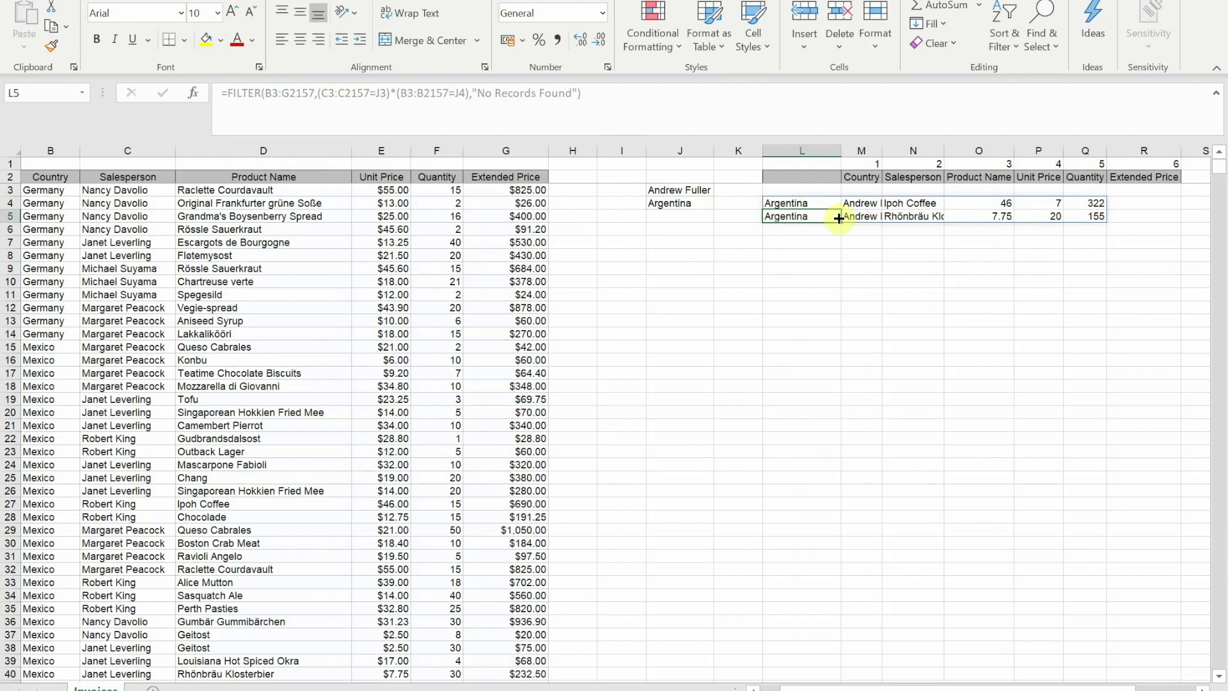
- Replace * with + between the two conditions in L4, then scroll the OR results
left_click(777, 204)
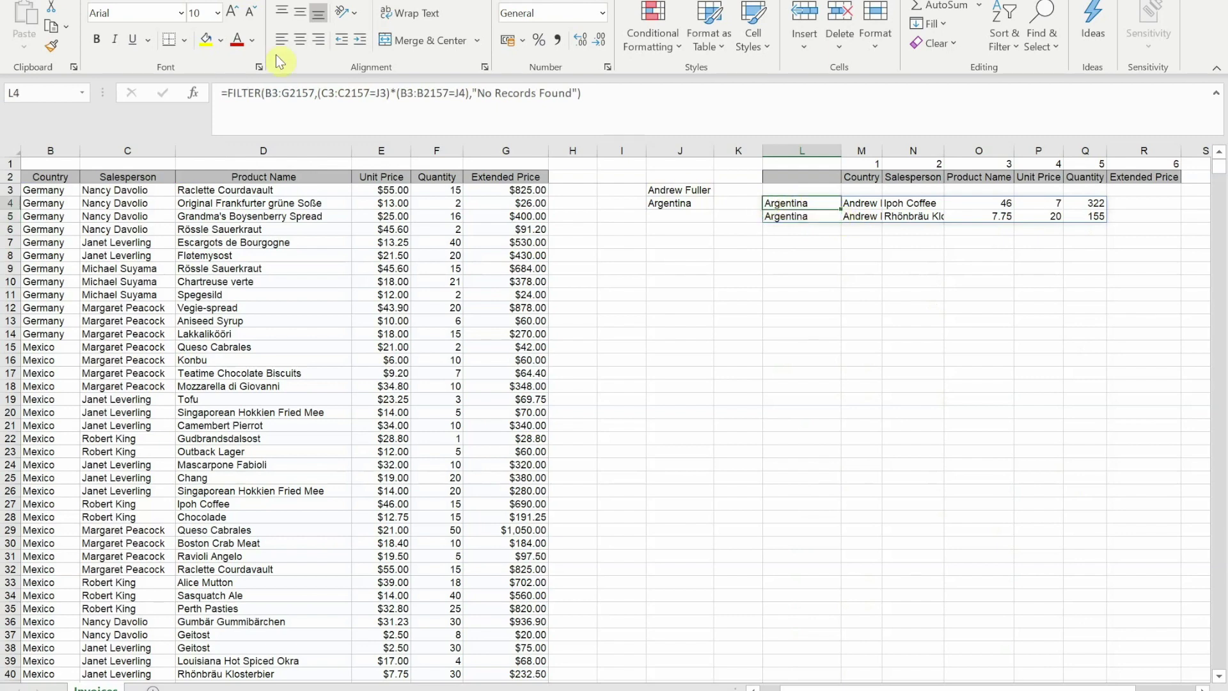
left_click(396, 91)
key("BackSpace")
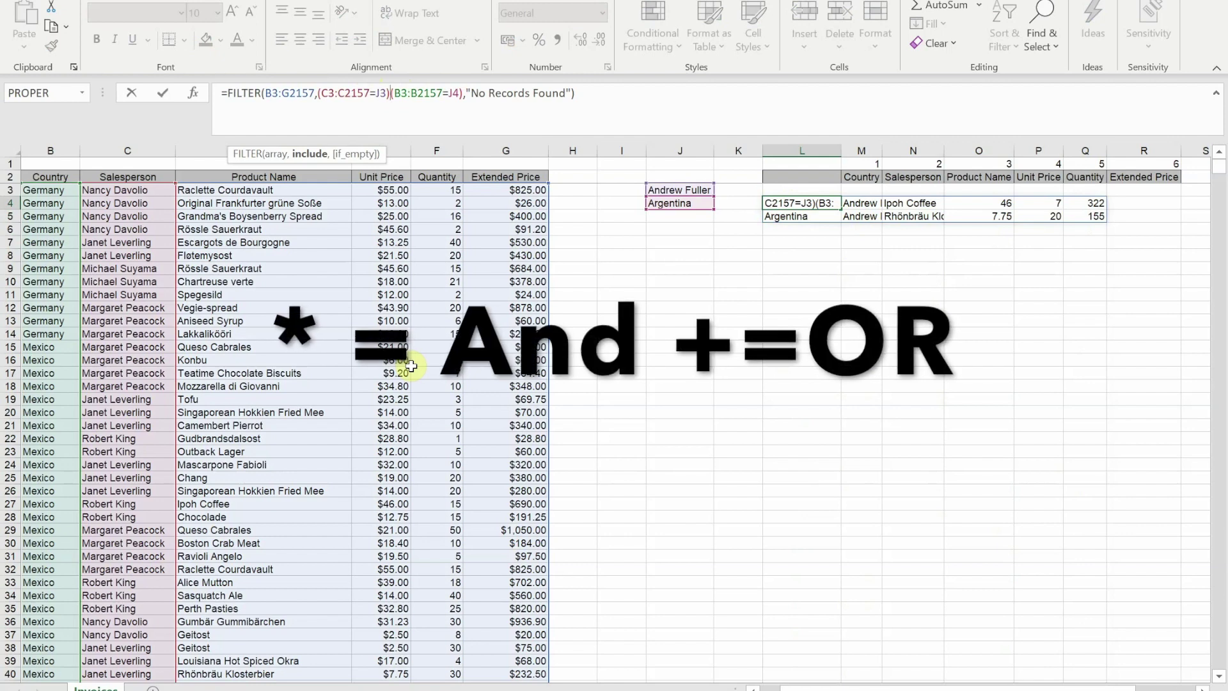
type("+")
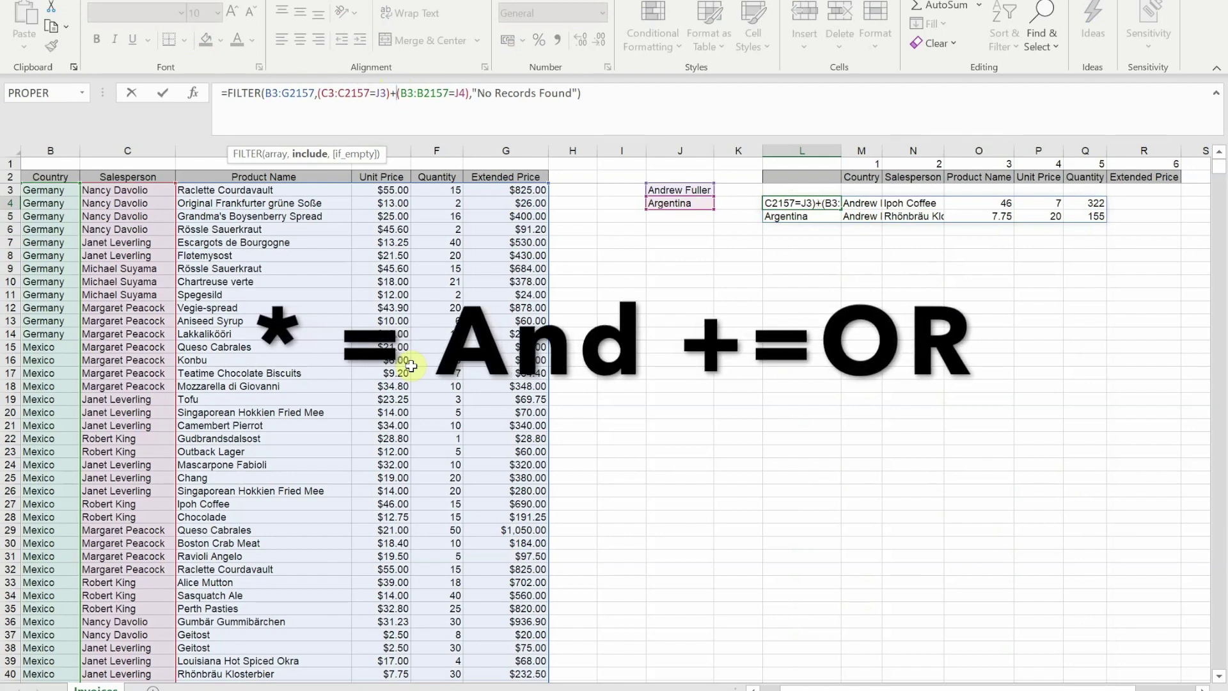
key("Return")
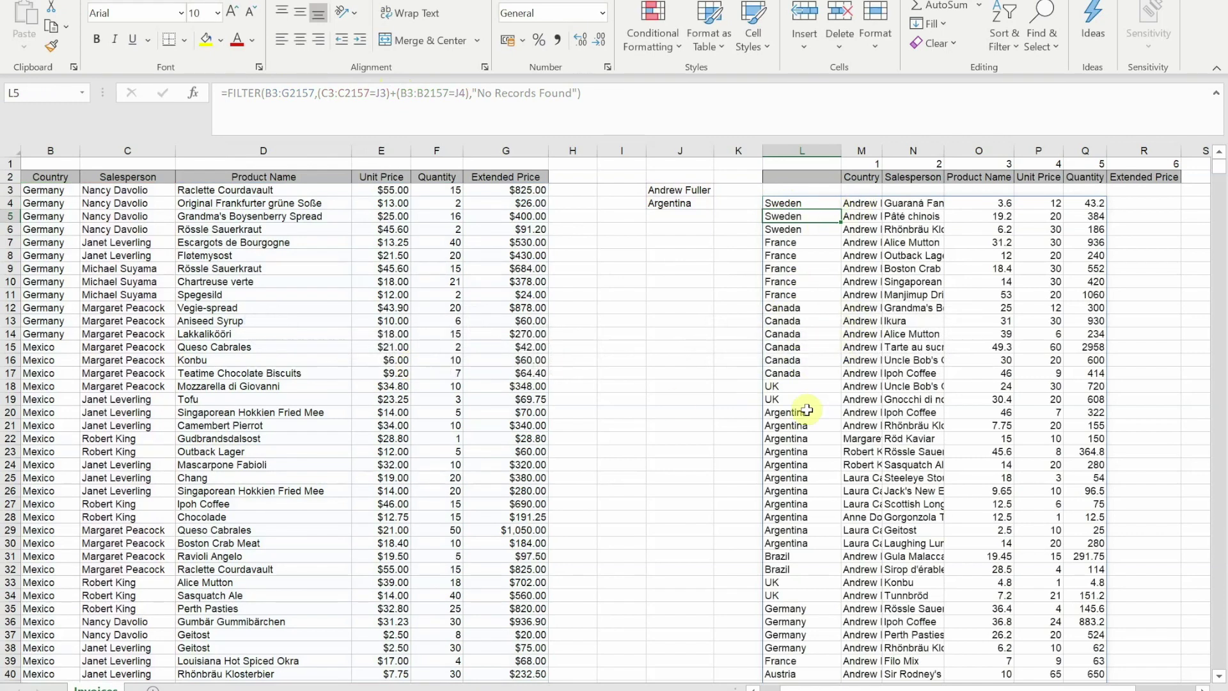
scroll(803, 565, "down", 20)
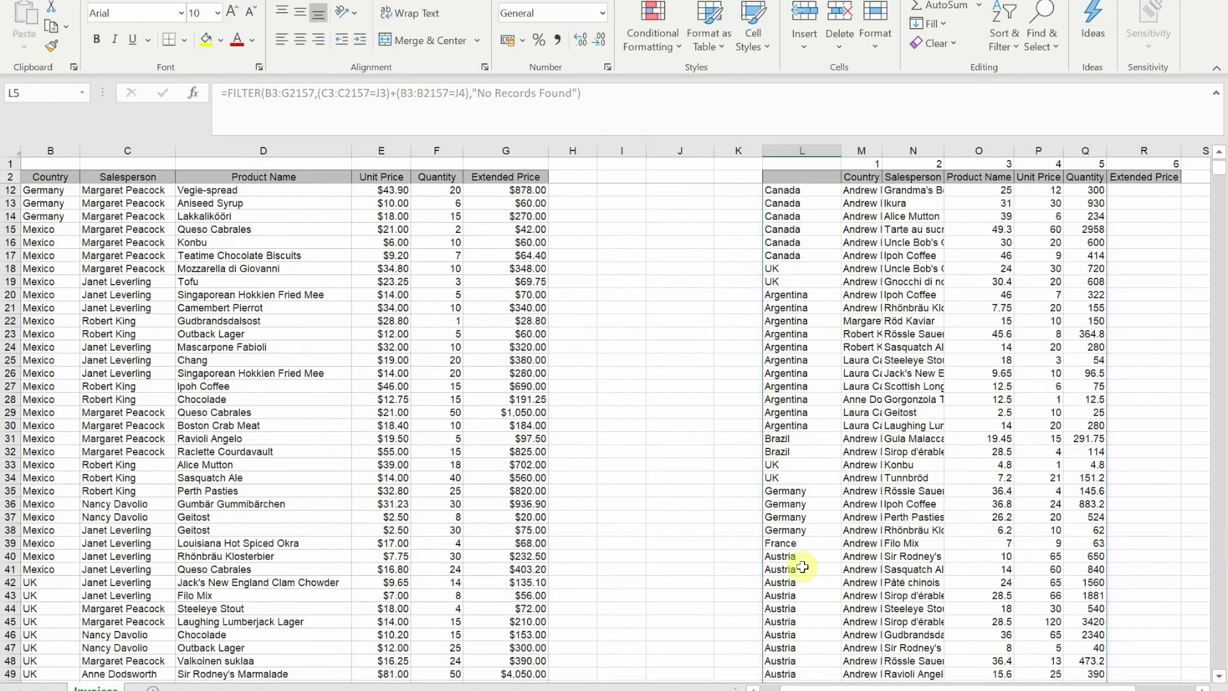
scroll(803, 568, "down", 20)
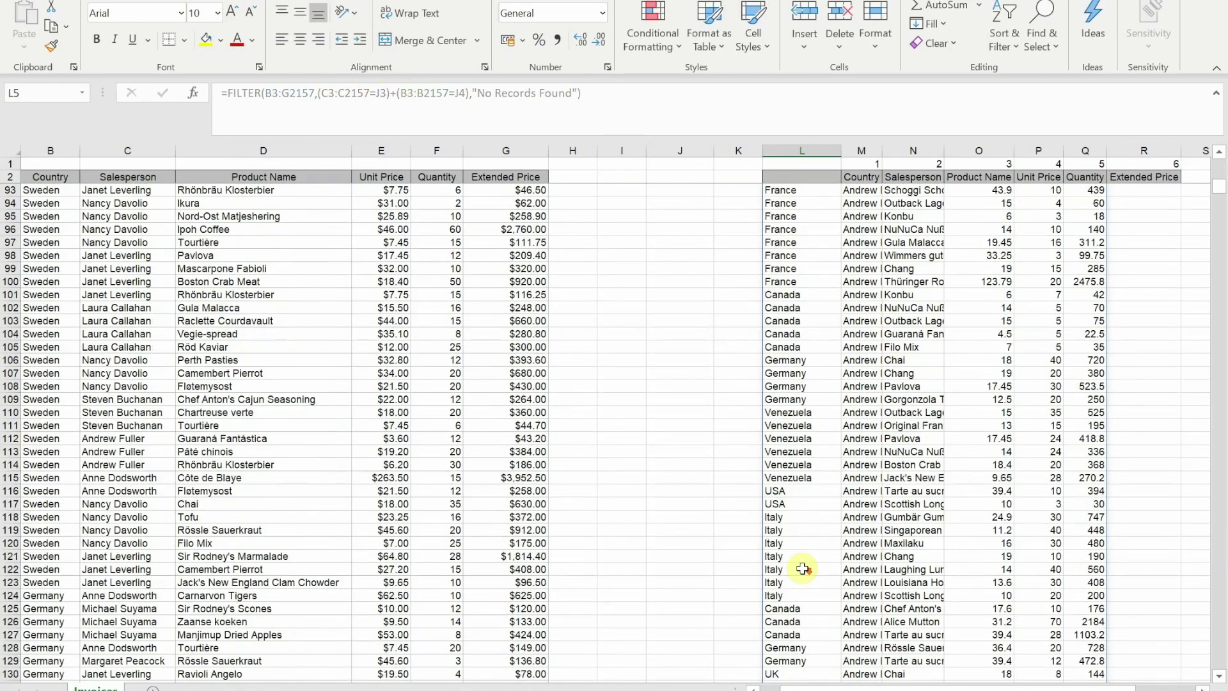
scroll(803, 569, "down", 4)
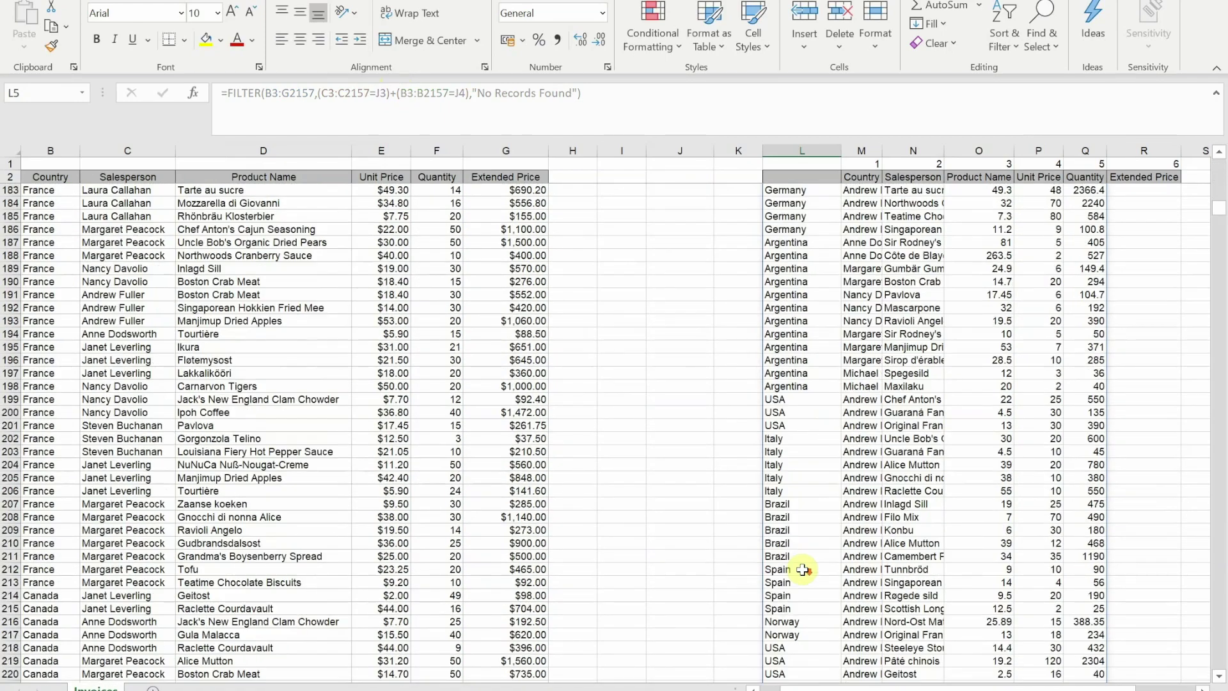
scroll(803, 568, "down", 17)
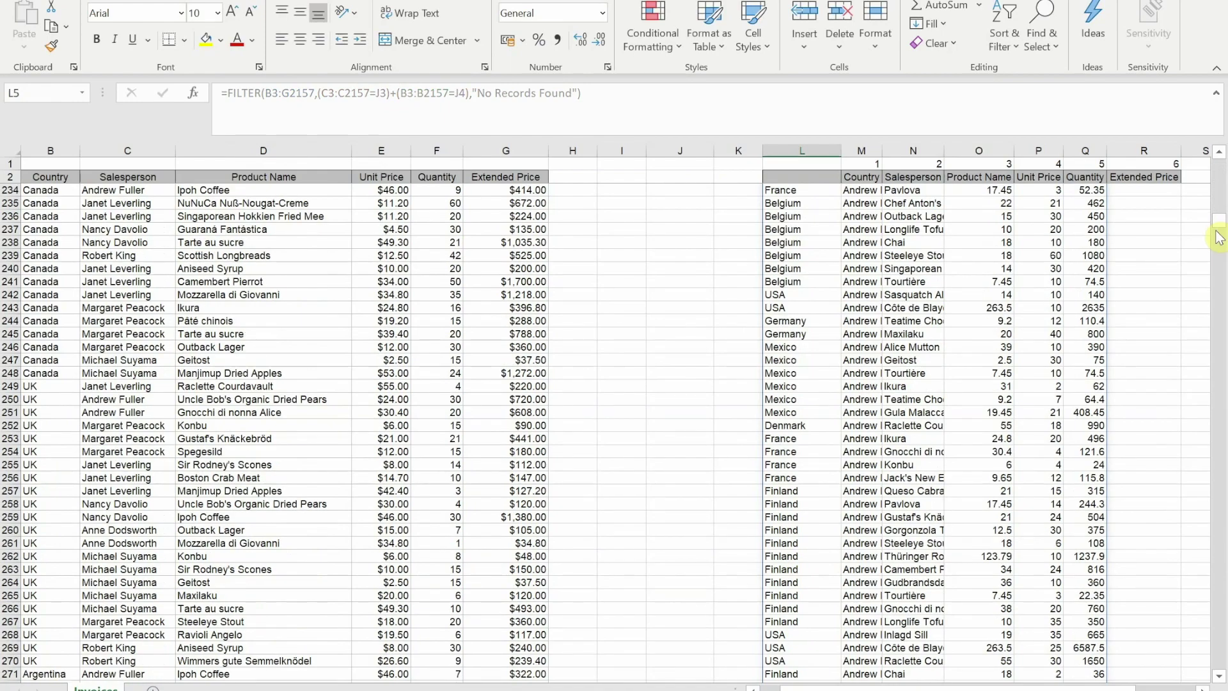
mouse_move(1215, 231)
left_mouse_down()
mouse_move(1206, 316)
mouse_move(1218, 217)
left_mouse_up()
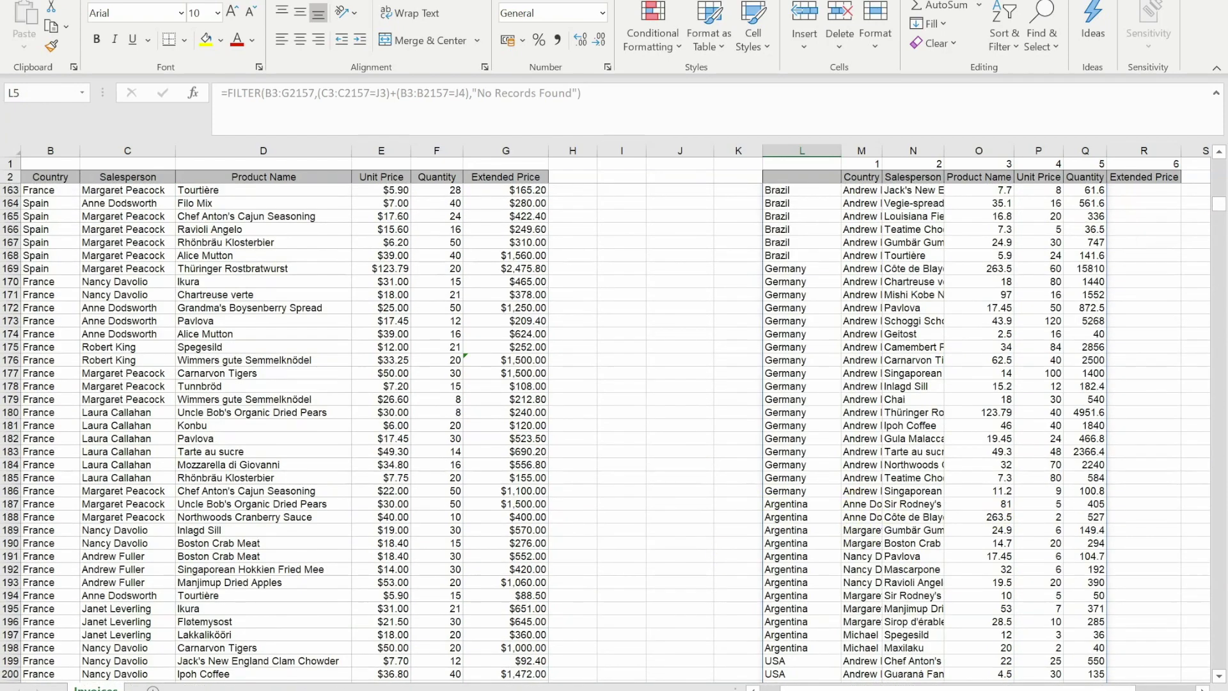
left_click_drag(1219, 204, 1218, 192)
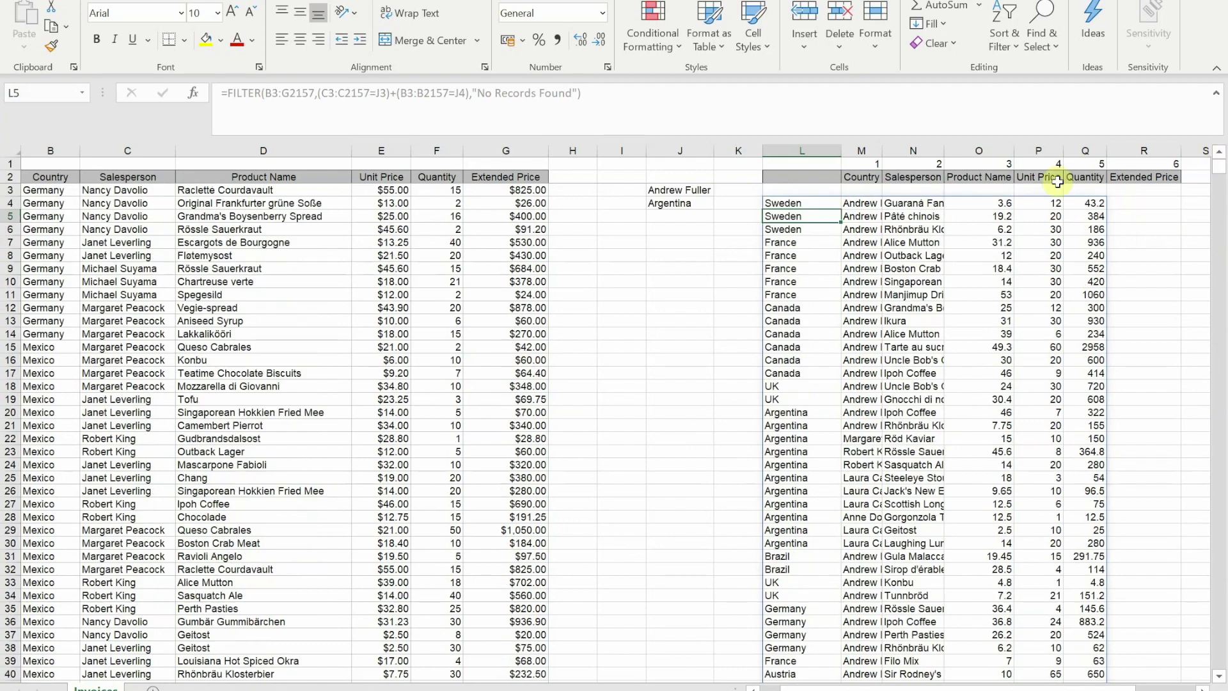
- Change the + between the two conditions in L4's formula back to *
left_click(773, 203)
left_click(395, 93)
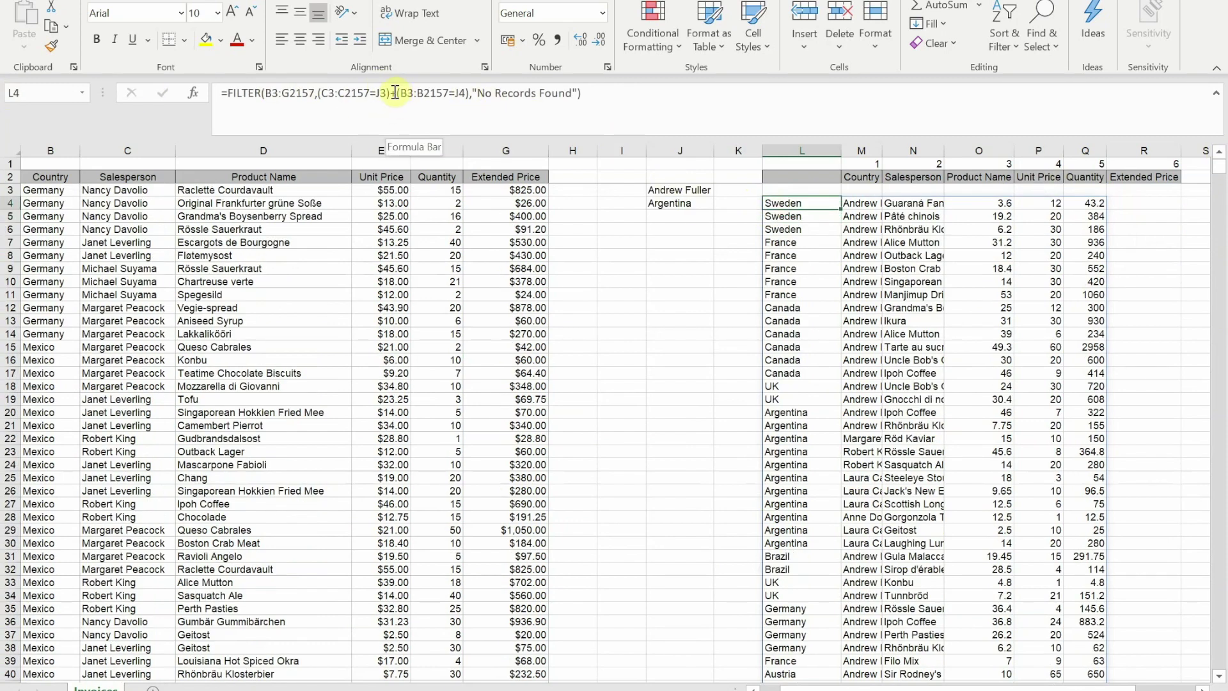
key("BackSpace")
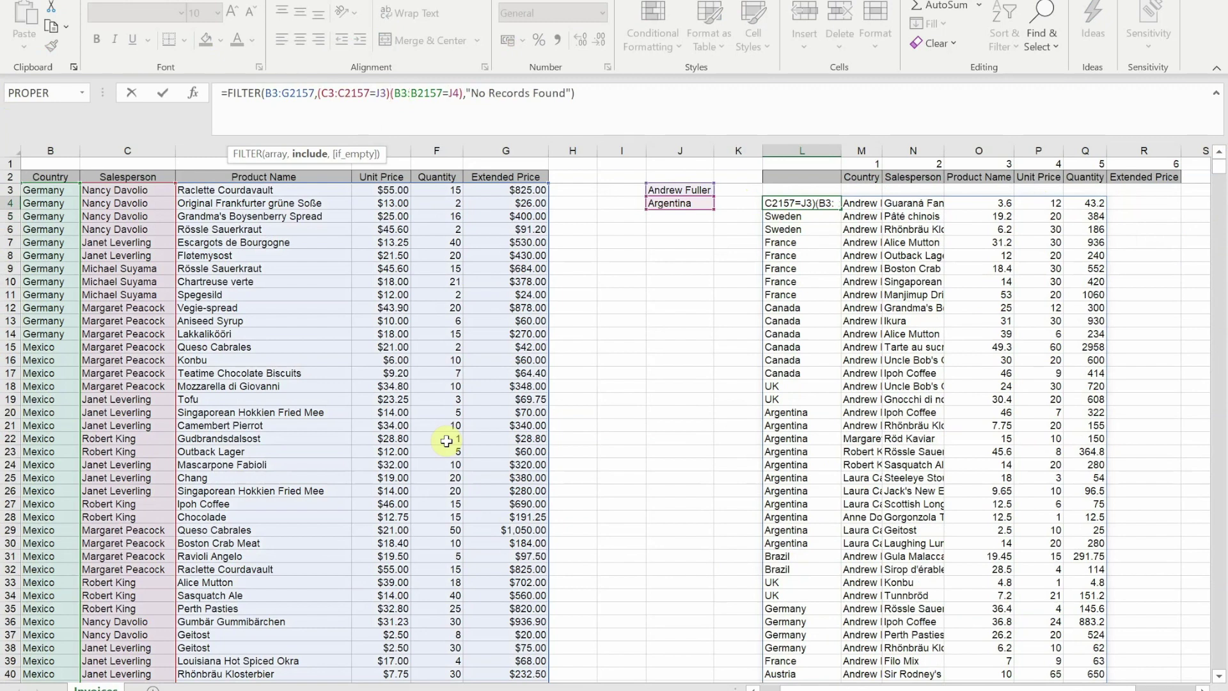
type("*")
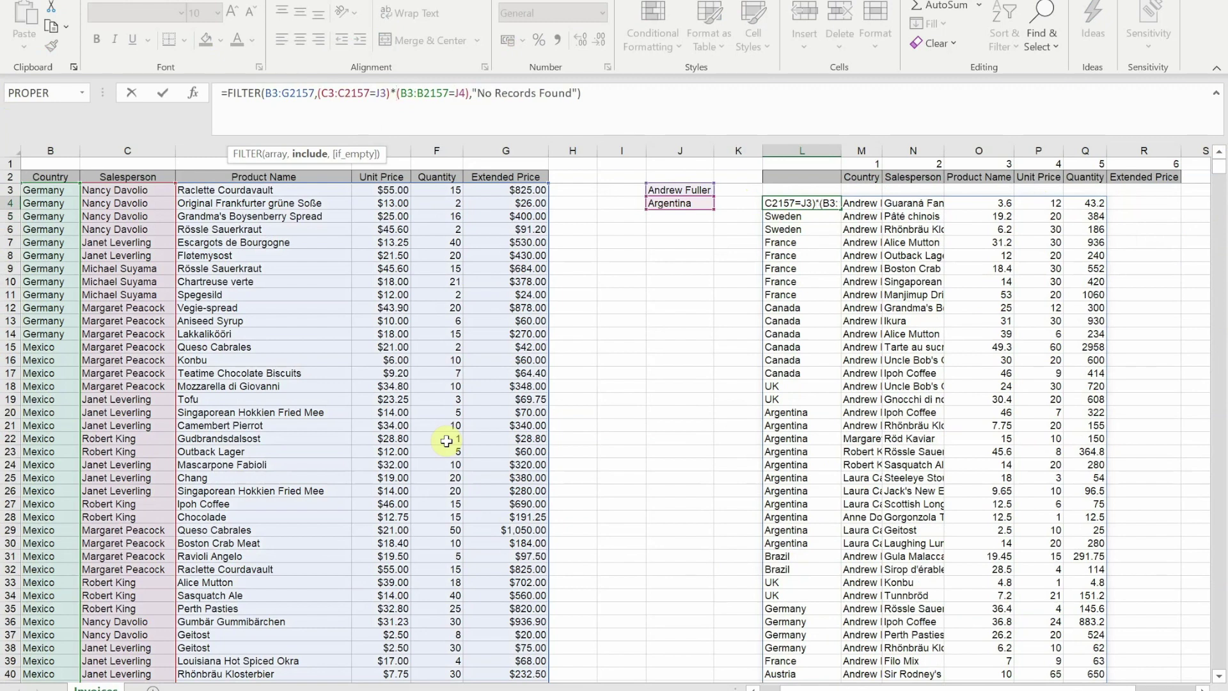
key("Return")
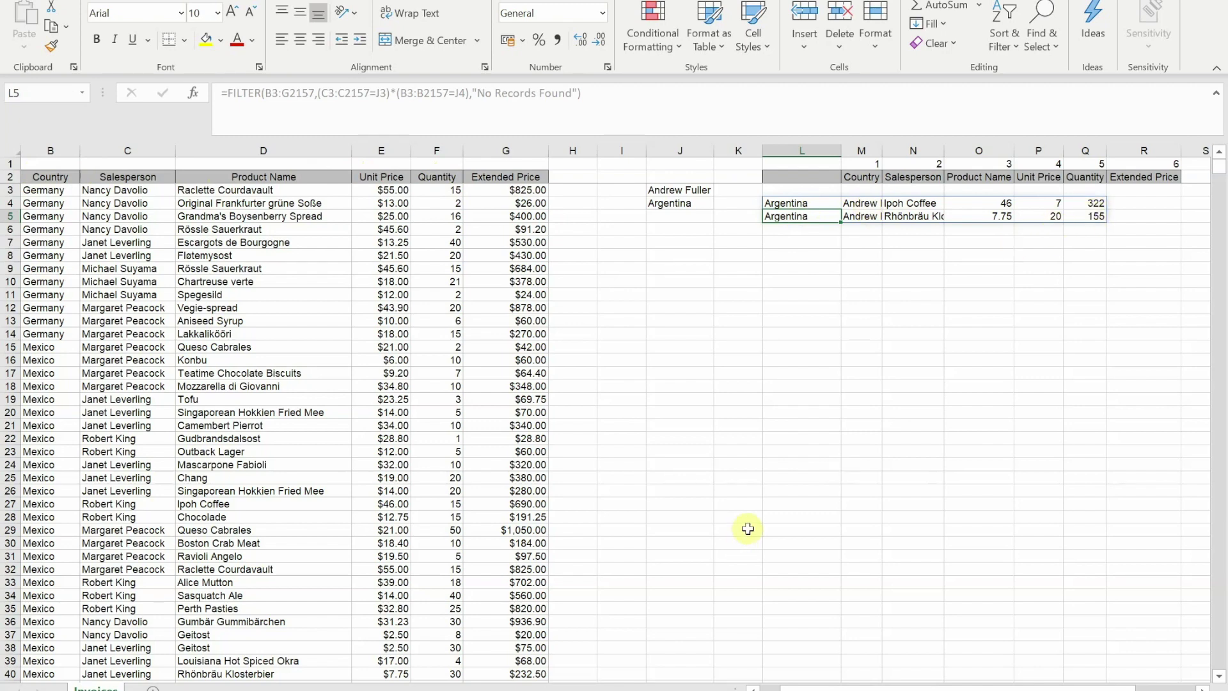
- Wrap L4's formula in an outer FILTER and begin its include array with {
left_click(786, 204)
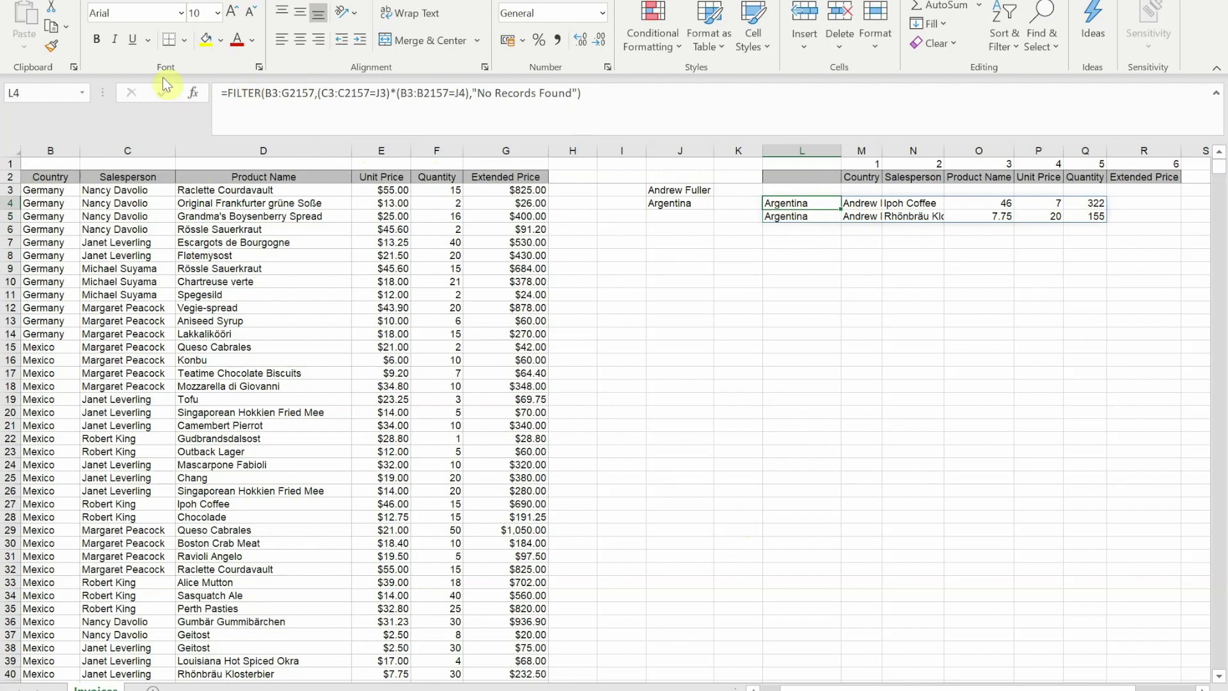
left_click(227, 94)
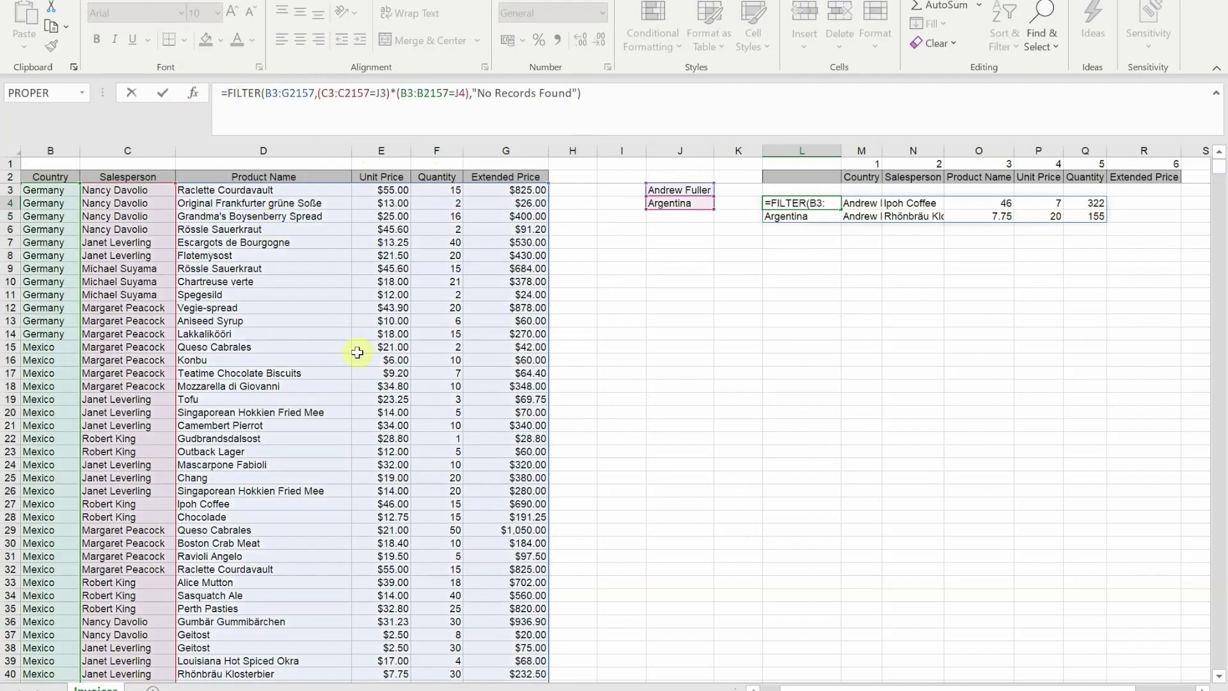
type("fil")
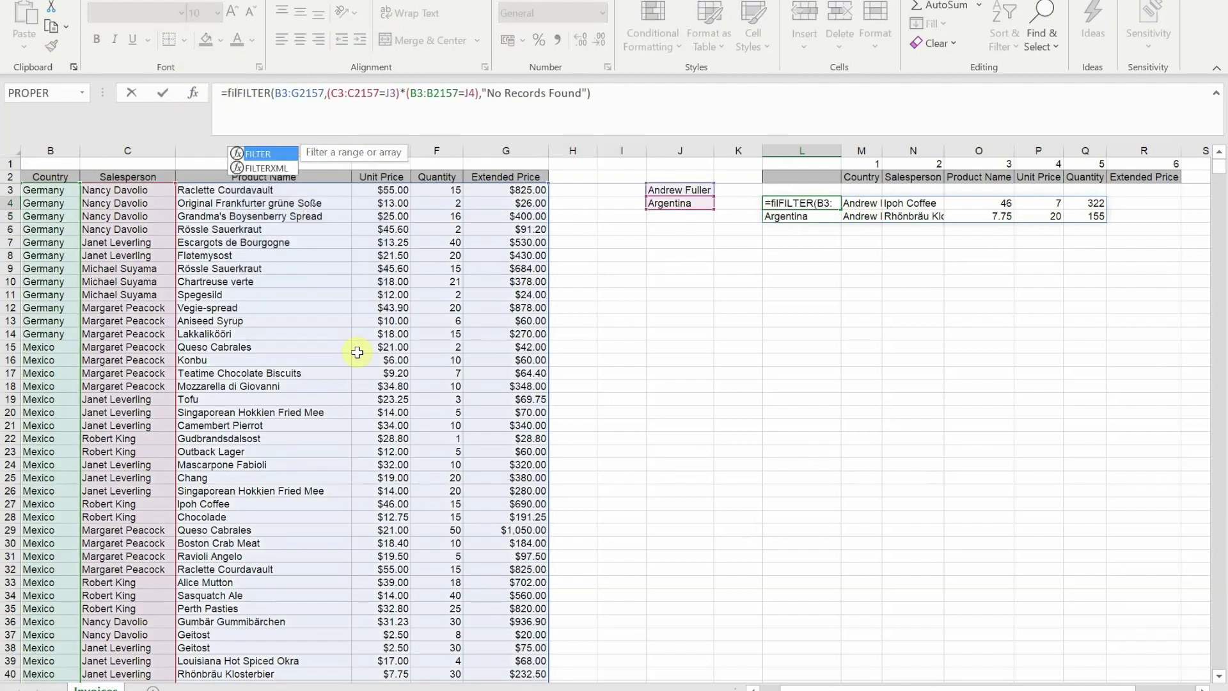
key("Tab")
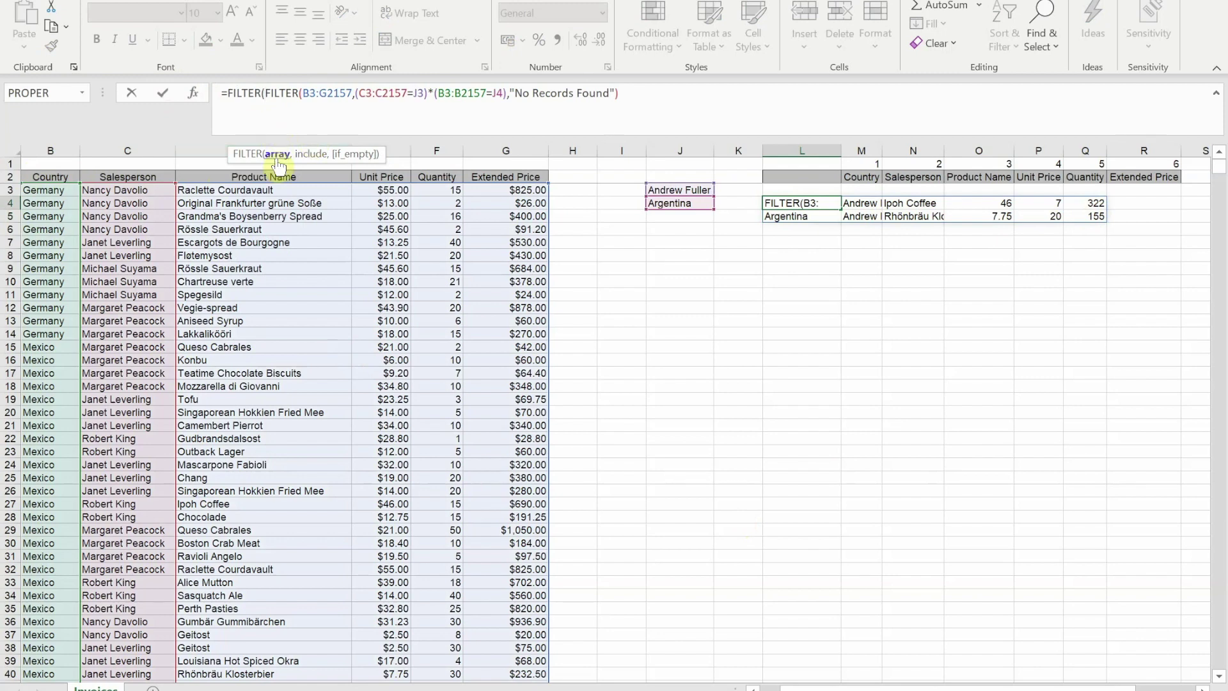
left_click(630, 97)
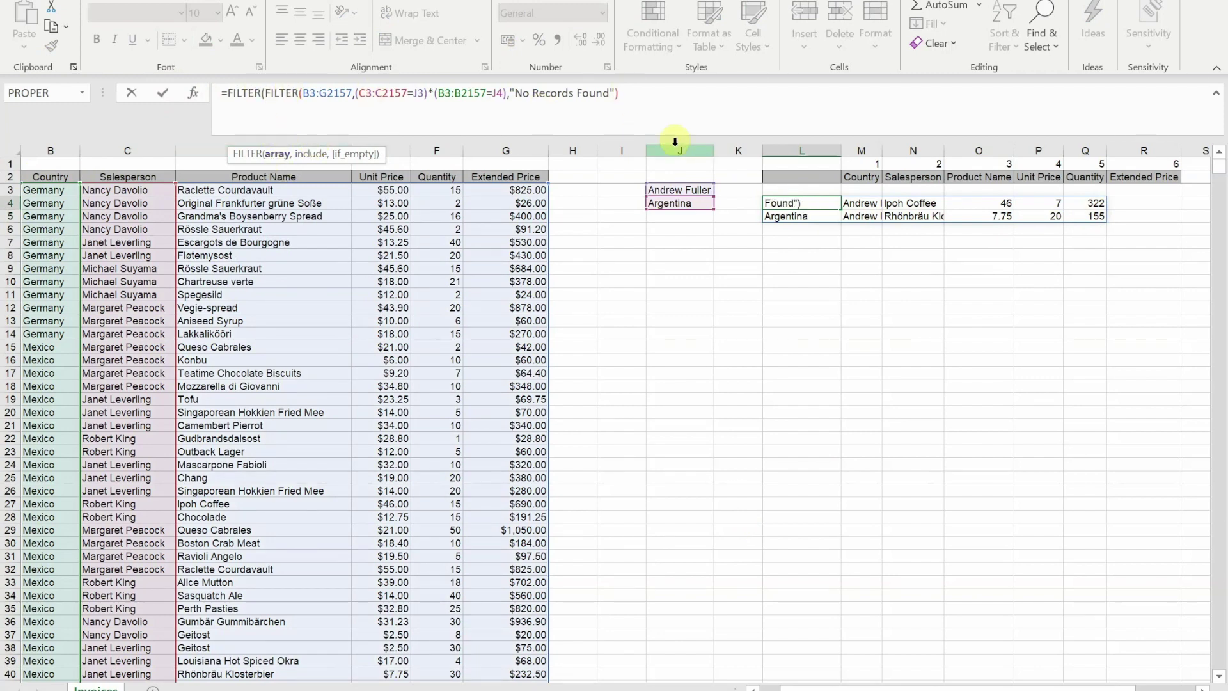
type(",")
type("{1,1,")
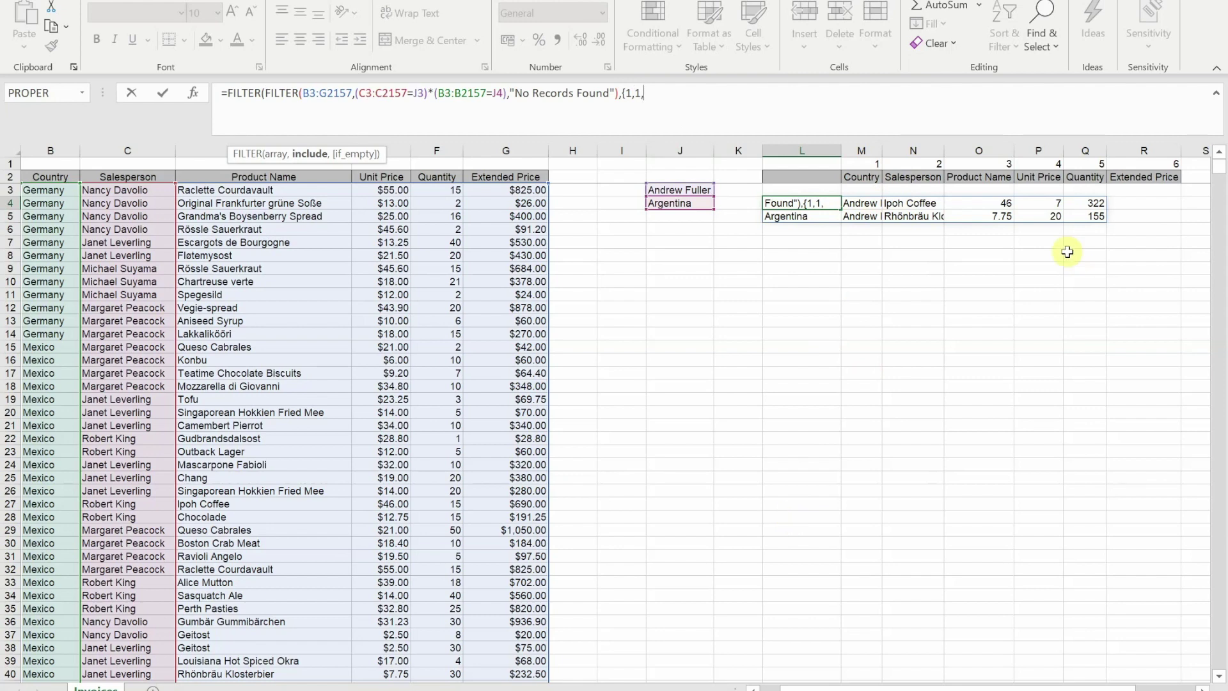
- Complete the outer FILTER with column mask {1,1,0,0,0,1} and an empty "" fallback
type("0,0,")
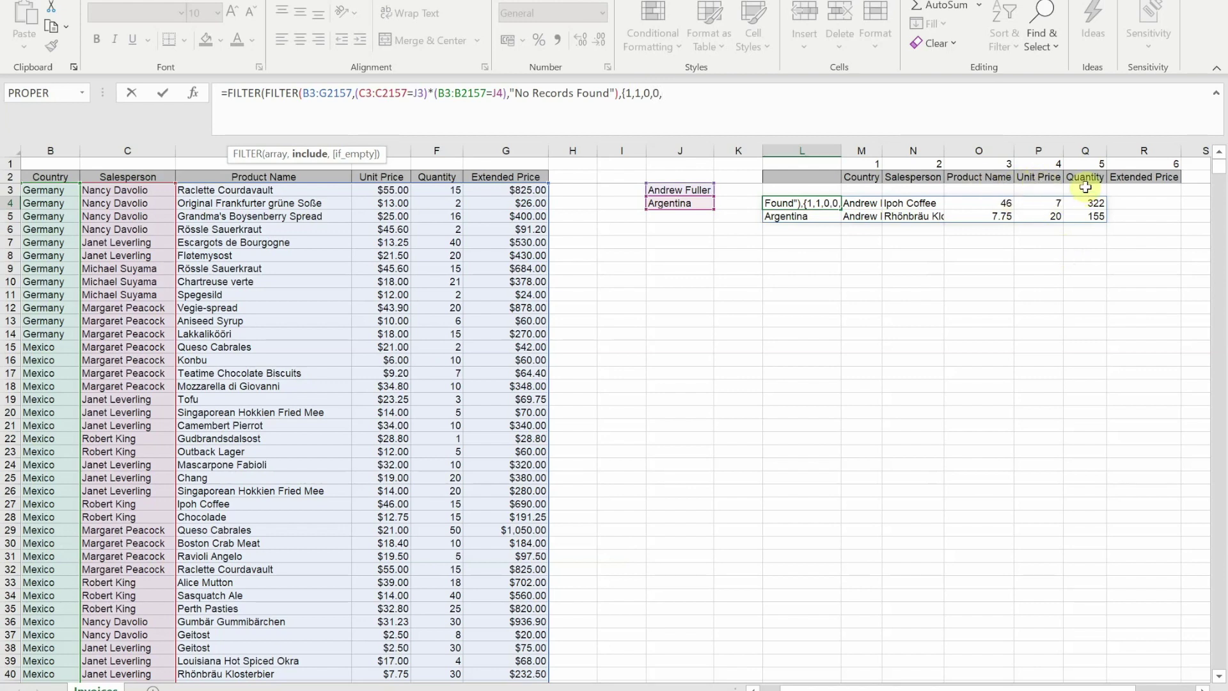
type("0,")
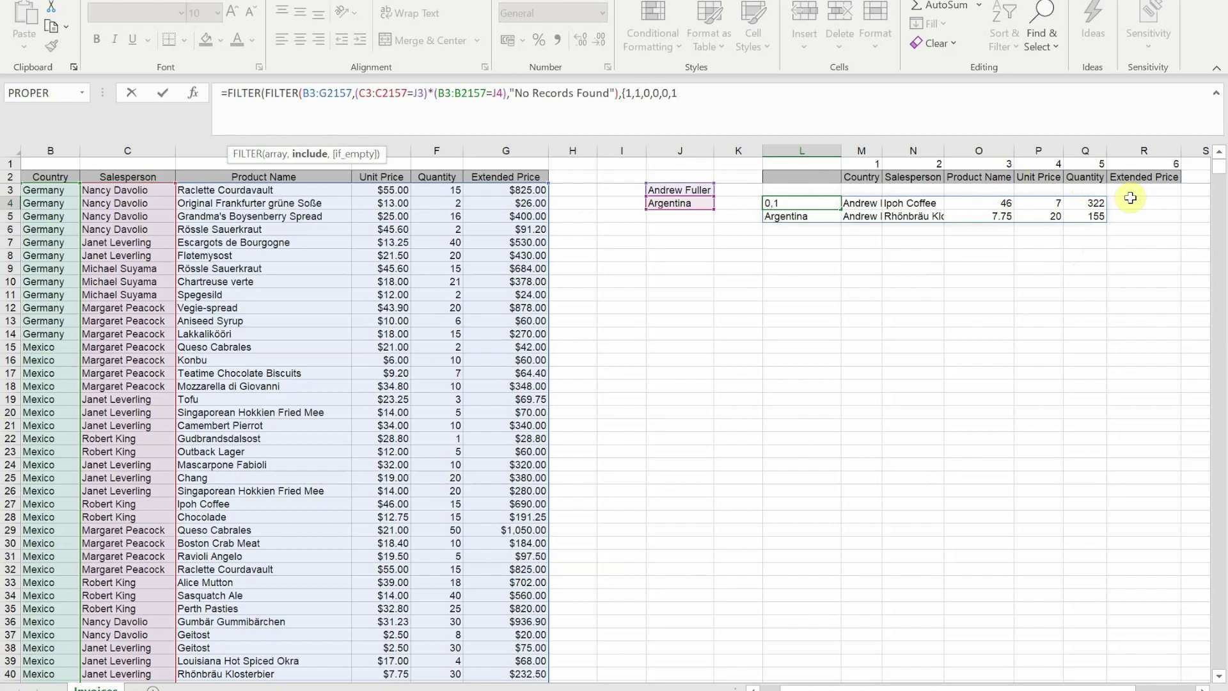
type("1},\"\")")
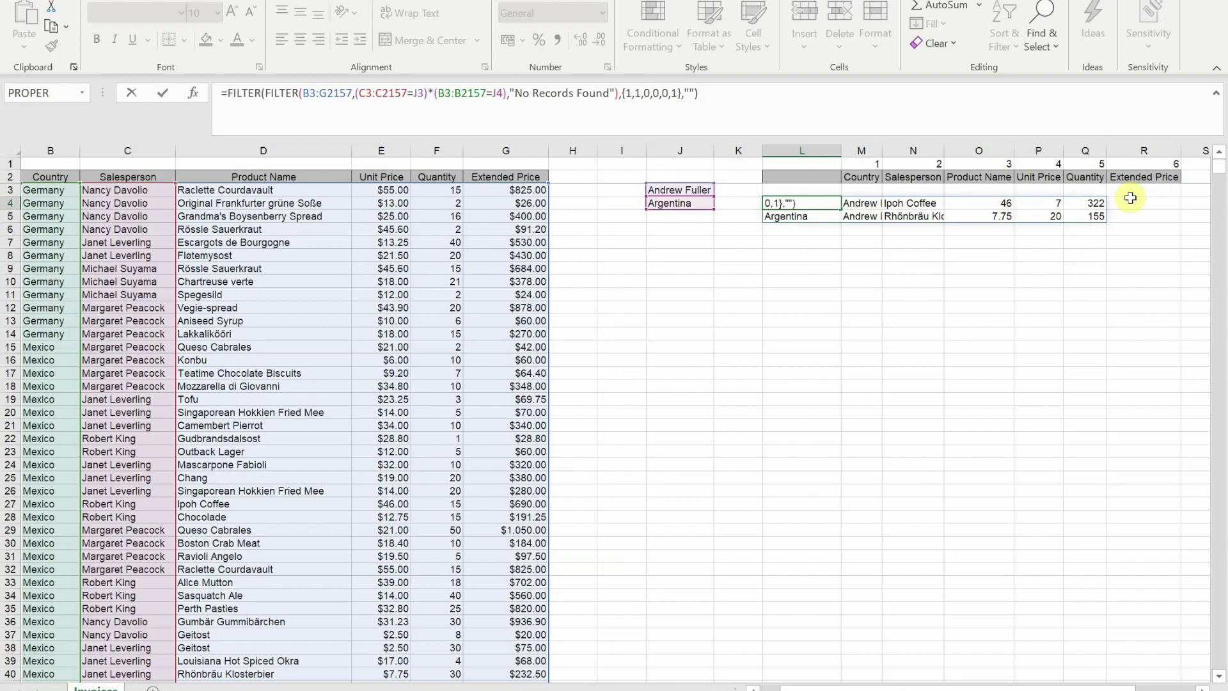
key("Return")
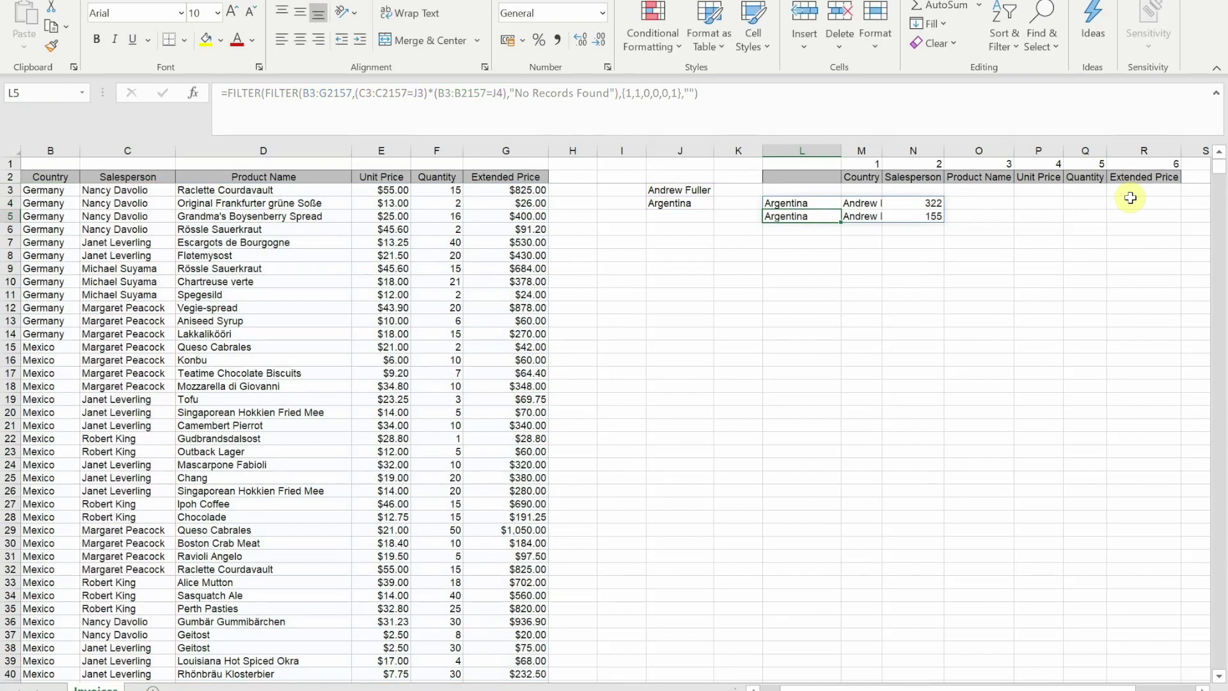